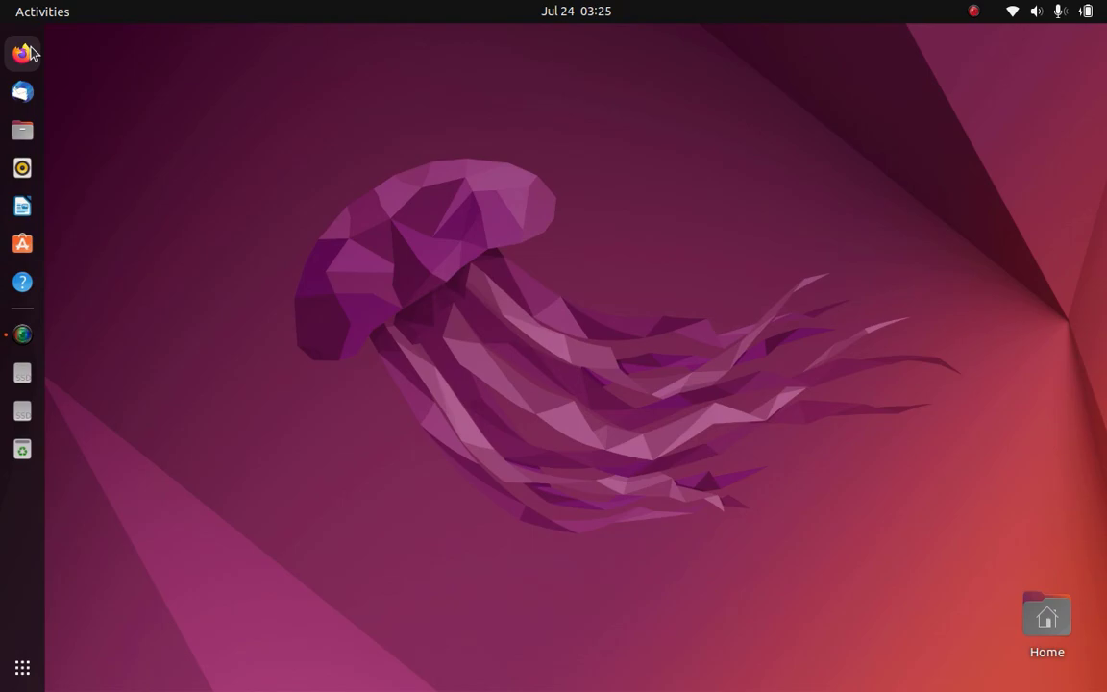
- Launch Firefox and load google.com
left_click(27, 53)
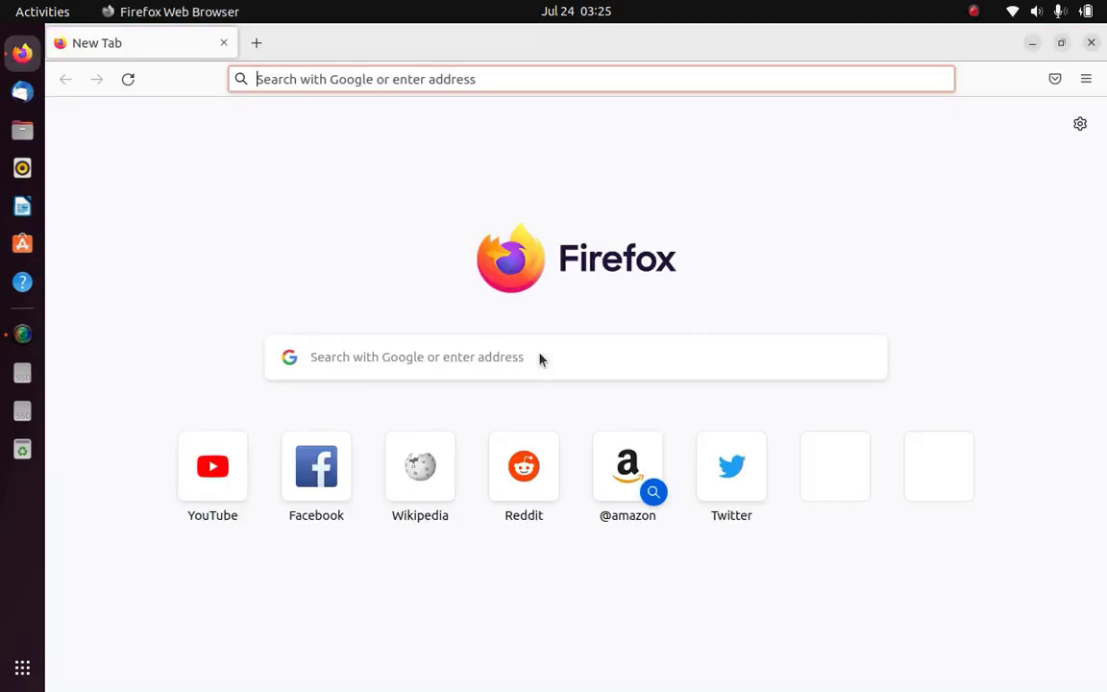
left_click(663, 76)
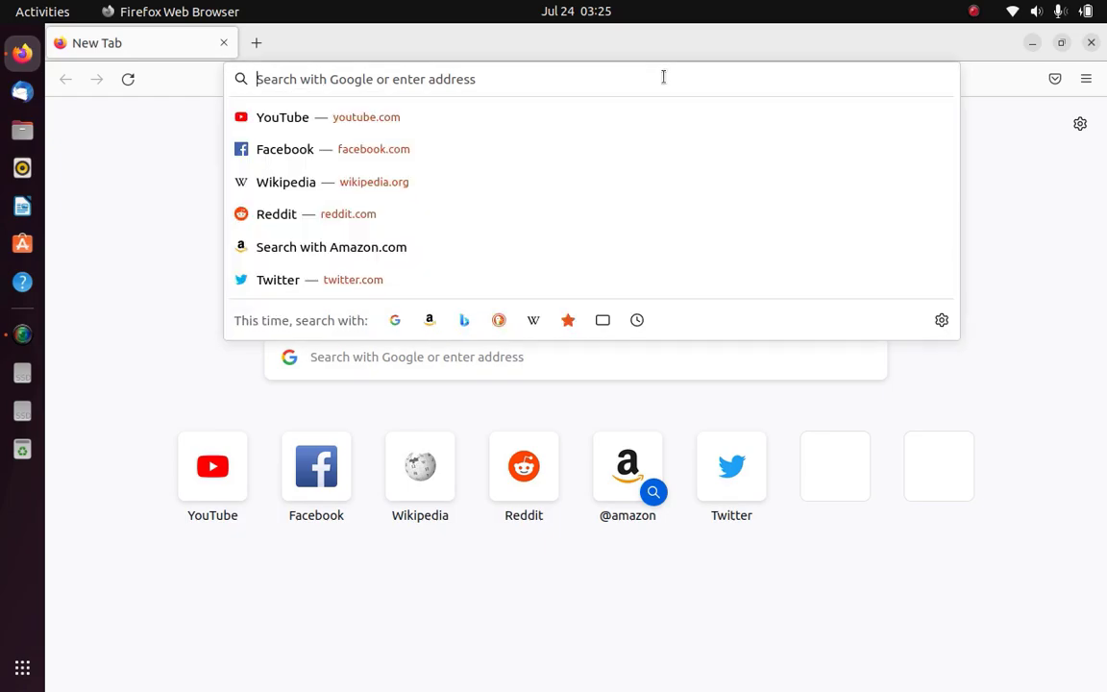
type("googl")
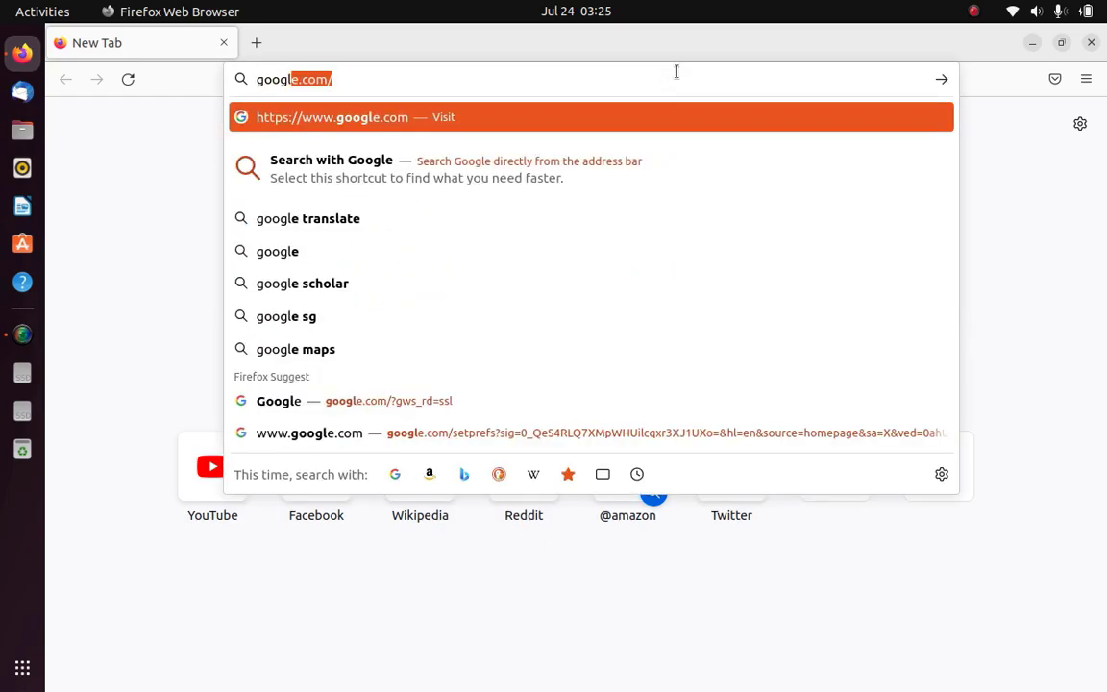
type("e.com")
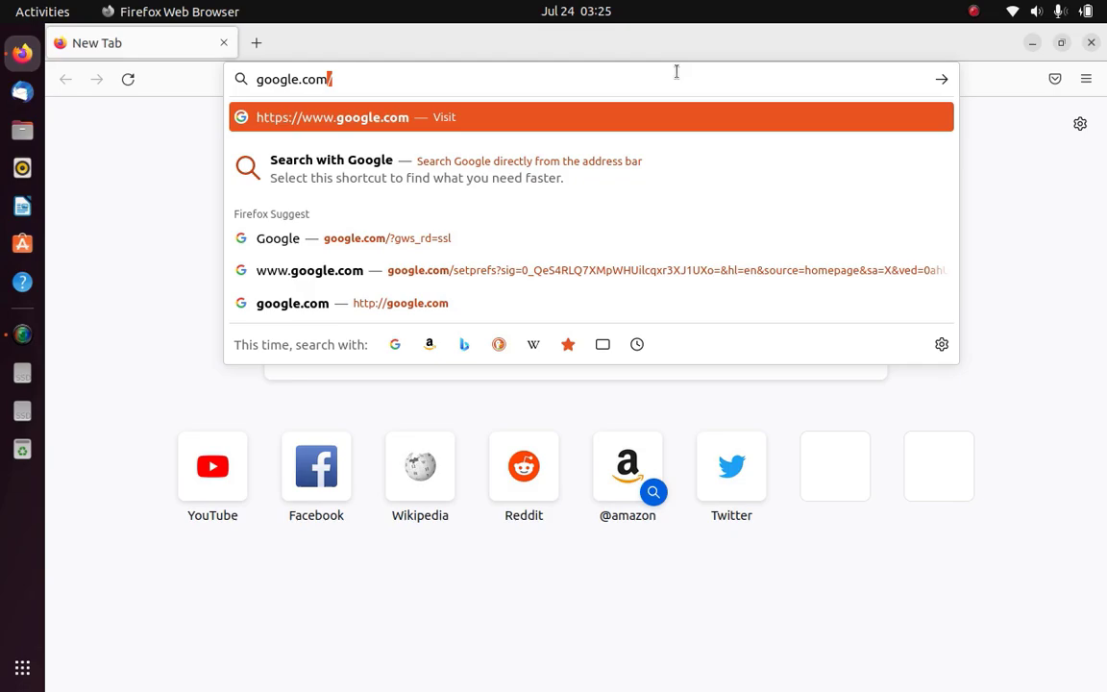
key("Return")
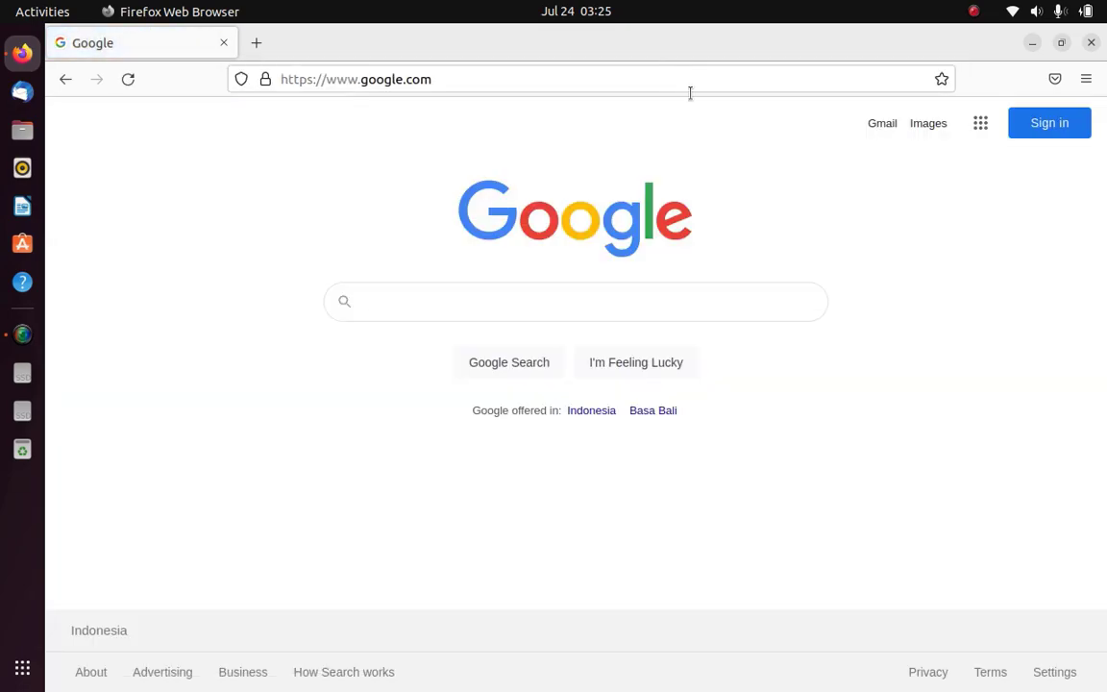
- Search Google for 'vokoscreen' and scroll down to the GitHub vkohaupt/vokoscreenNG result
left_click(629, 295)
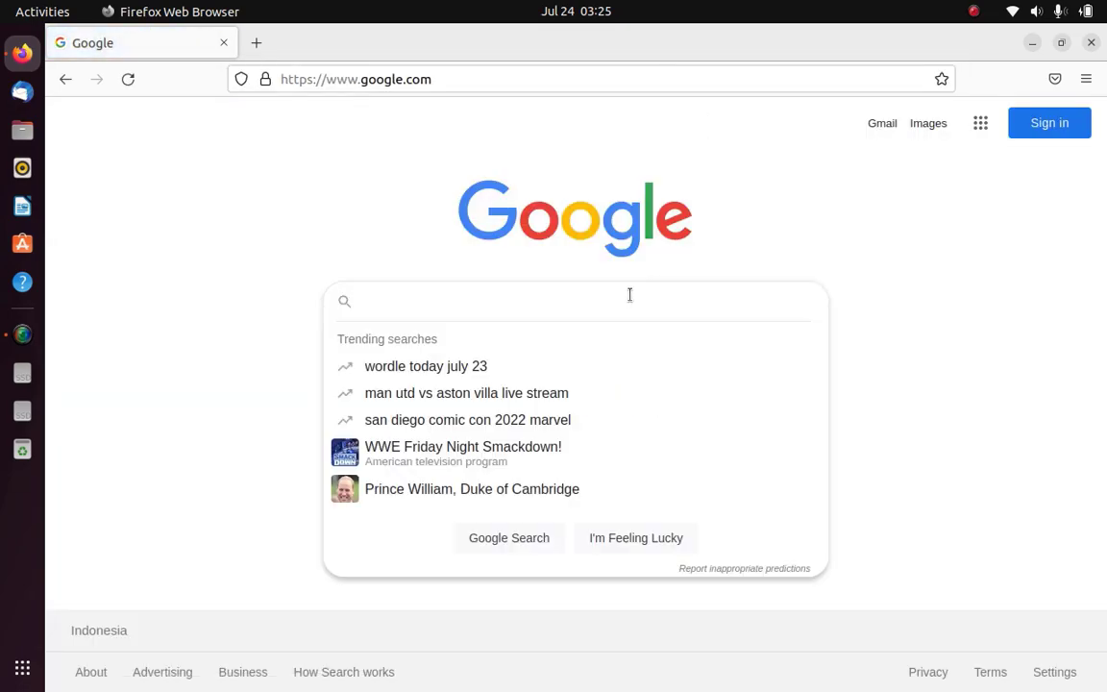
type("voko")
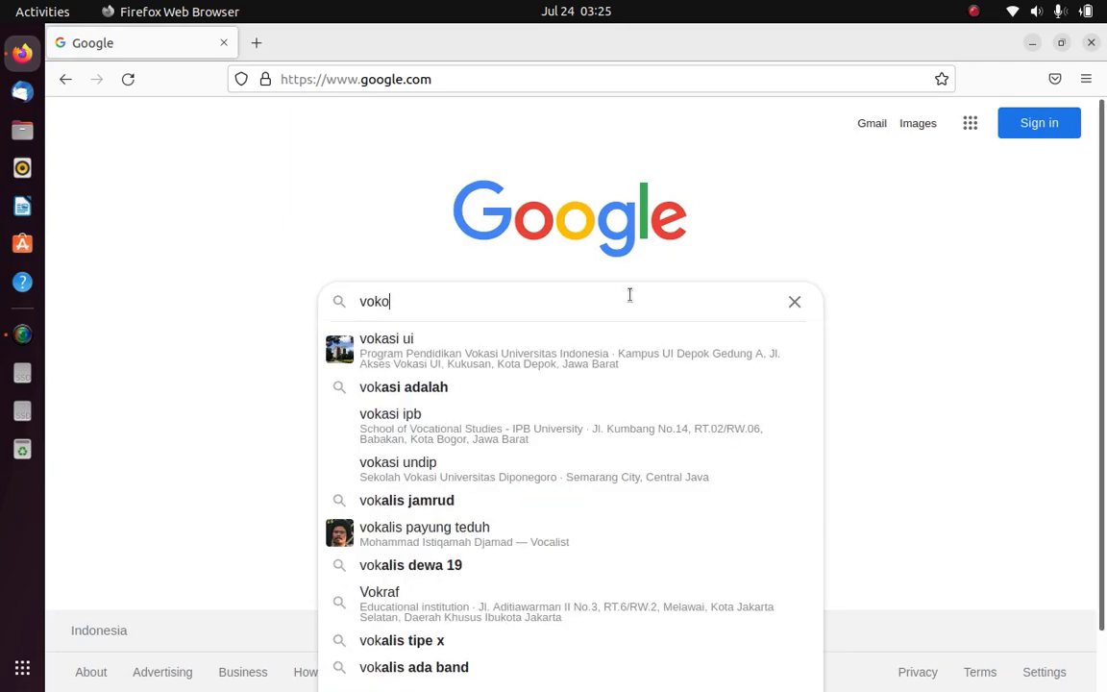
type("sc")
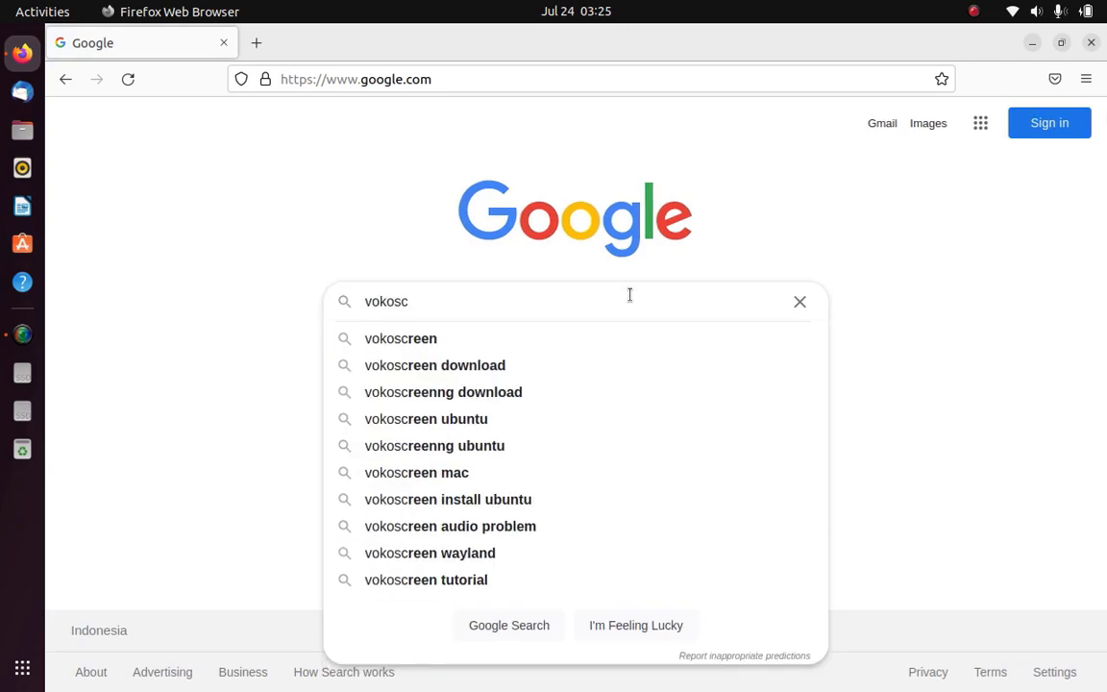
type("reen")
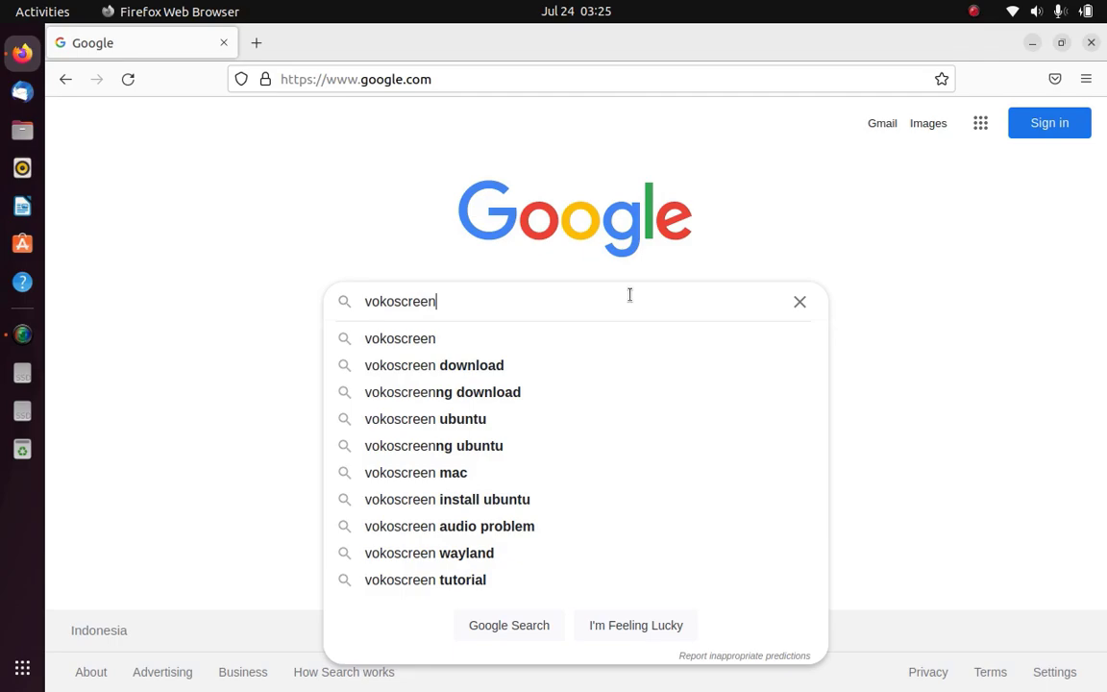
key("Return")
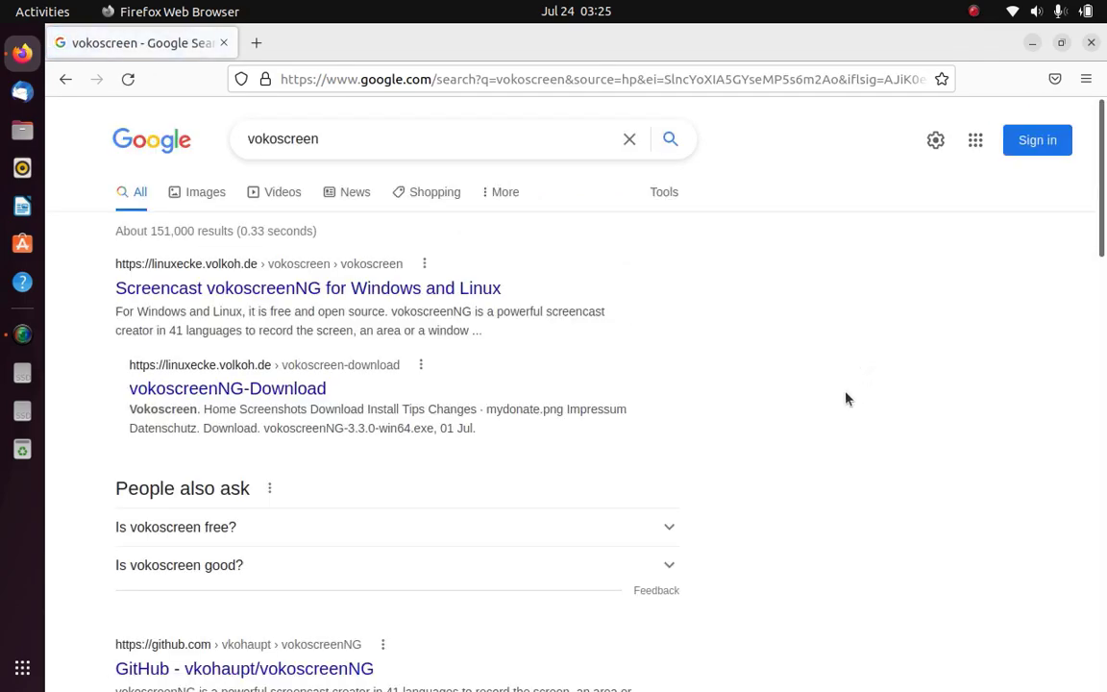
scroll(846, 398, "down", 2)
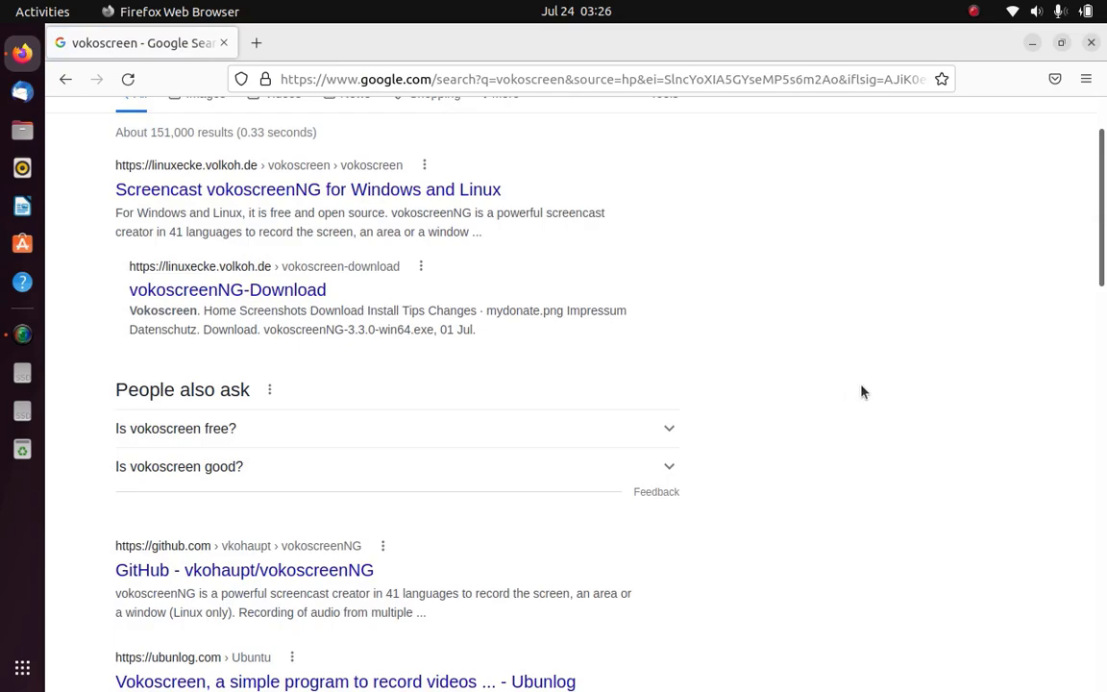
scroll(862, 391, "down", 2)
scroll(862, 391, "up", 2)
scroll(865, 391, "down", 2)
scroll(865, 391, "down", 2)
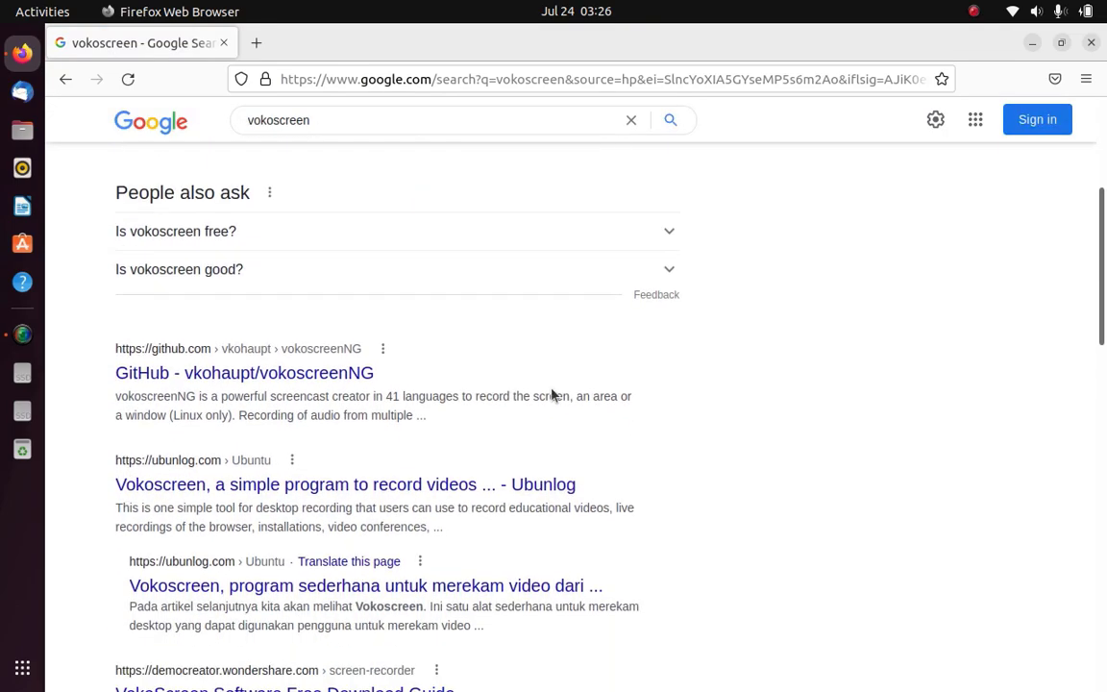
- Open the vokoscreenNG GitHub repository and read its README down to the Windows 10 64-bit requirements
left_click(316, 377)
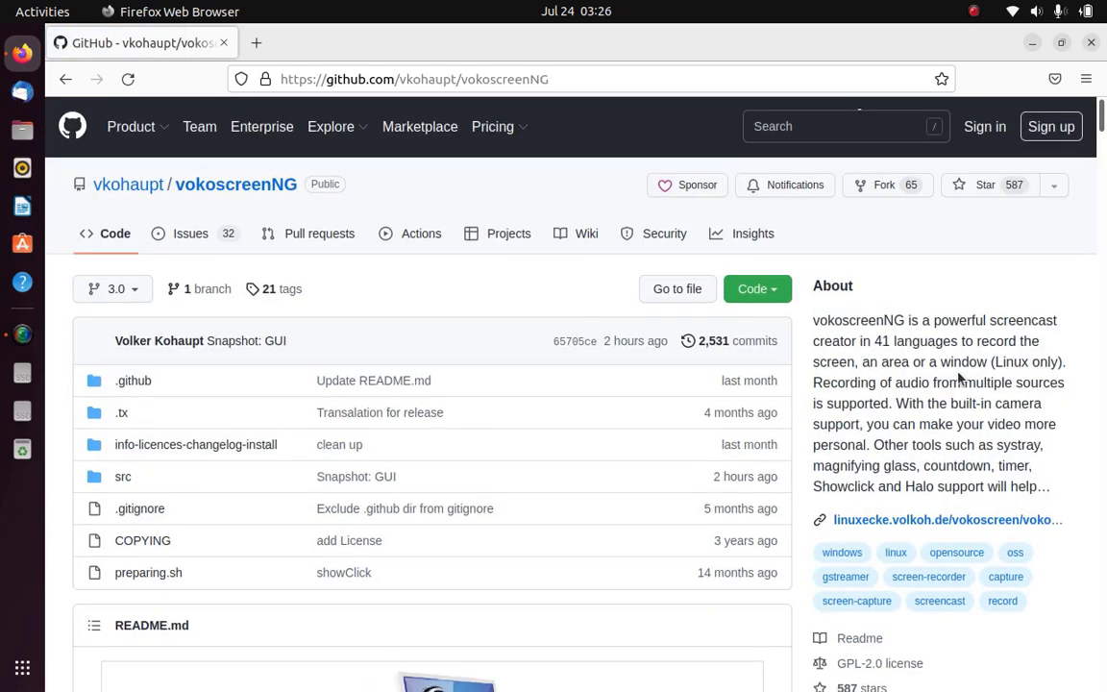
scroll(961, 356, "down", 2)
scroll(957, 371, "up", 1)
scroll(957, 373, "up", 1)
scroll(934, 382, "down", 3)
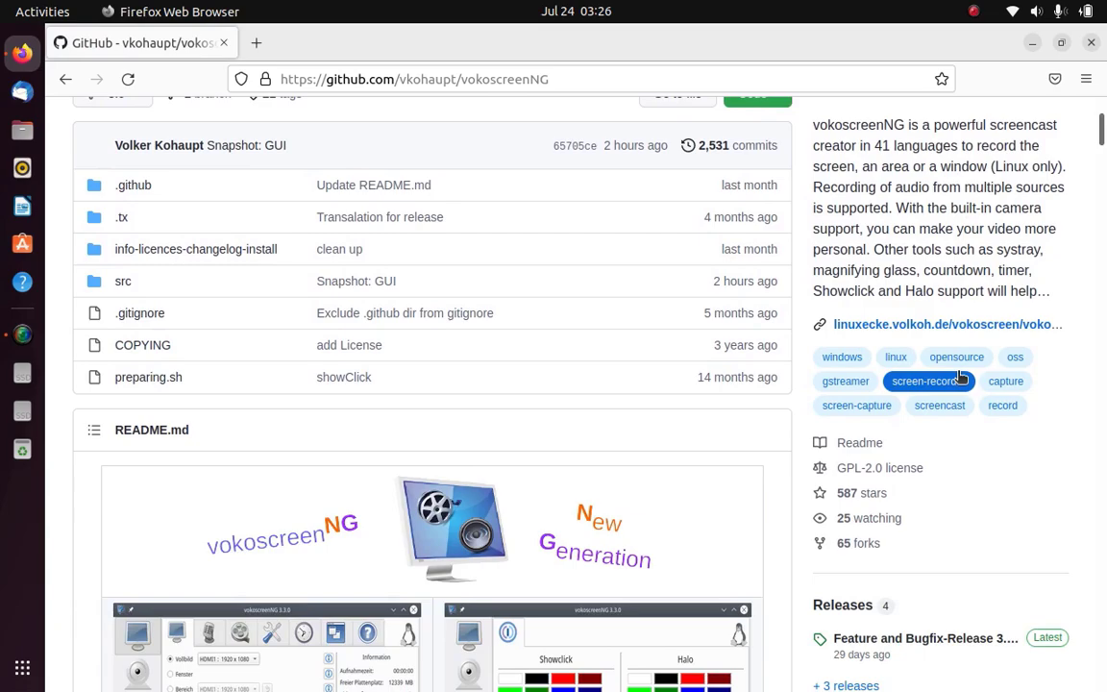
scroll(1038, 471, "down", 2)
scroll(1049, 479, "down", 8)
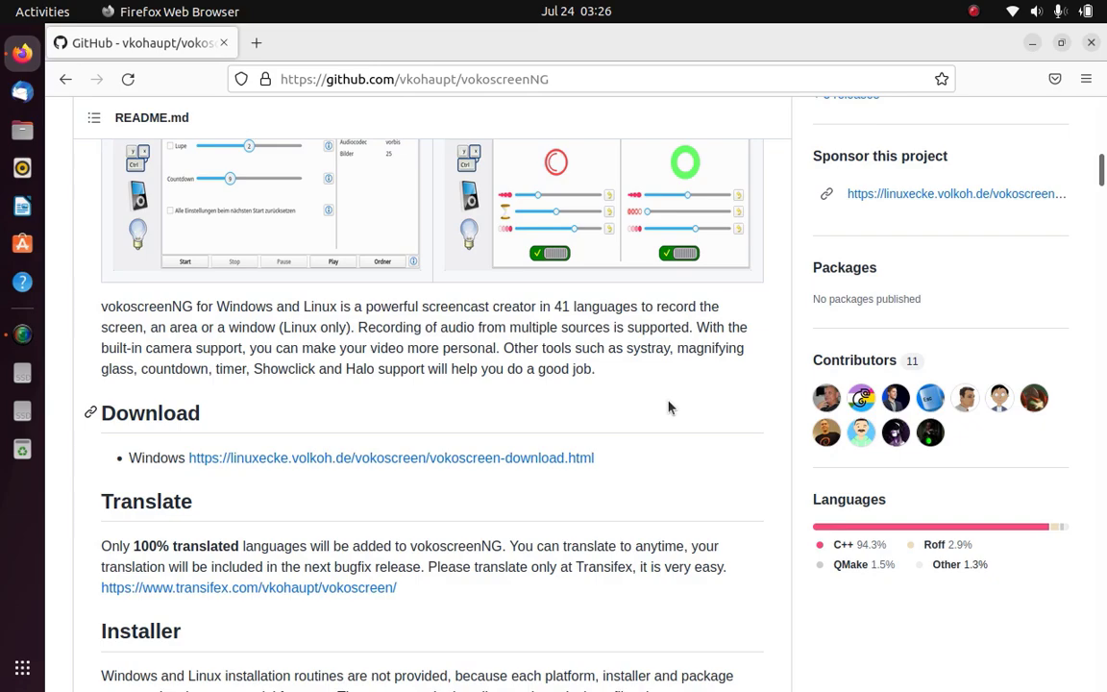
scroll(671, 407, "down", 5)
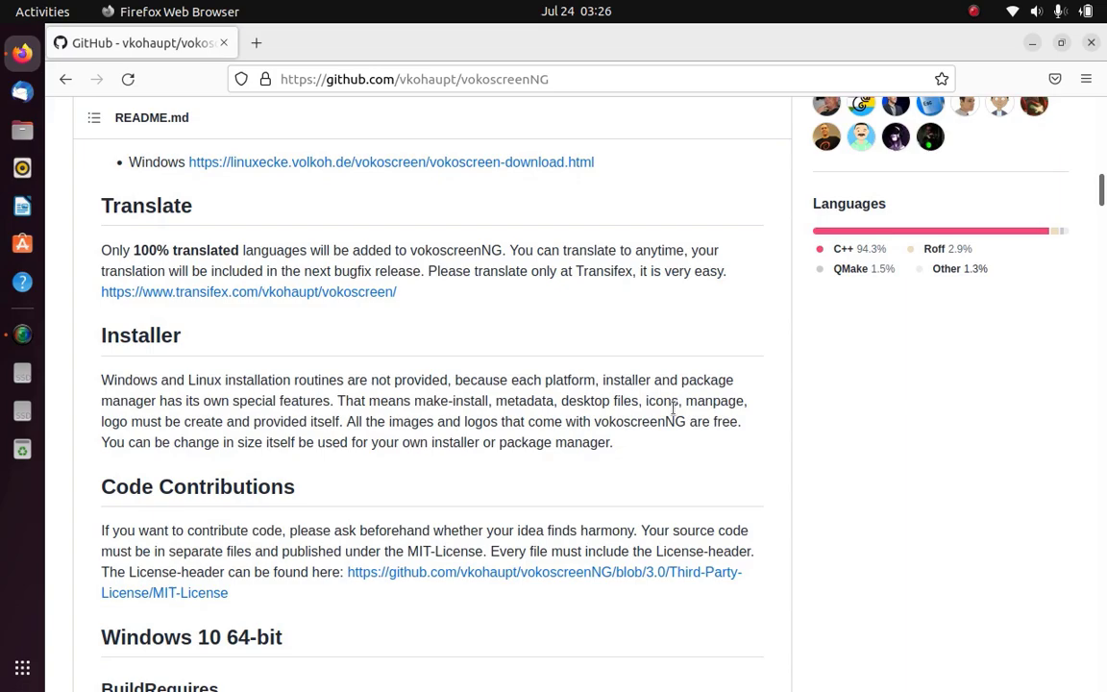
scroll(673, 407, "down", 5)
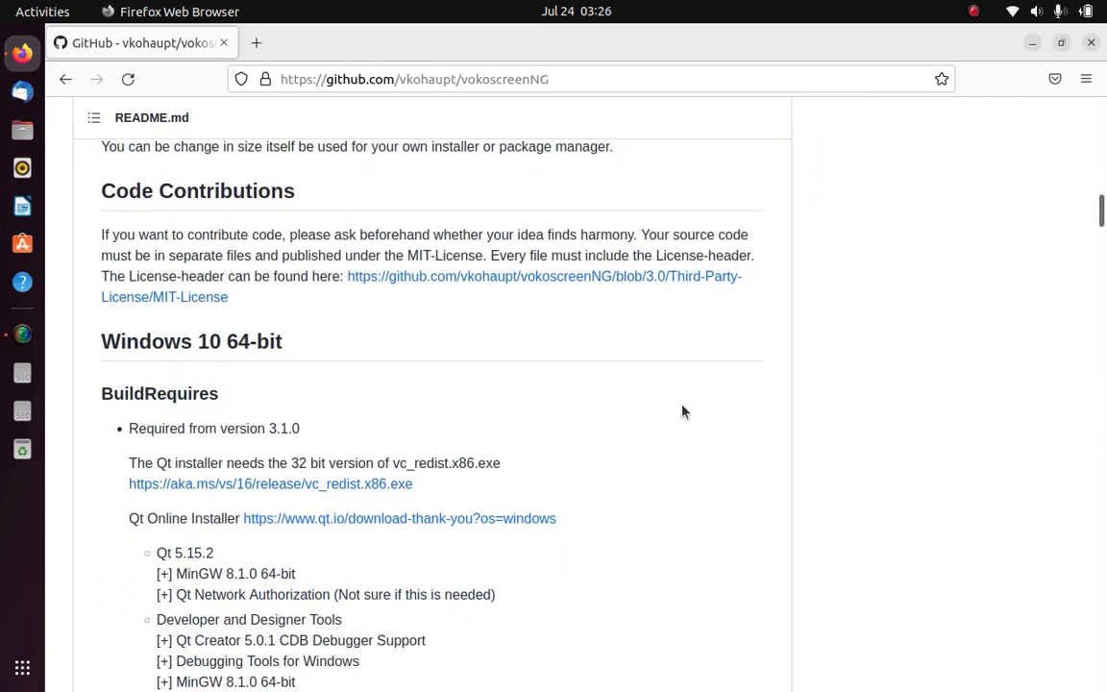
scroll(683, 411, "down", 2)
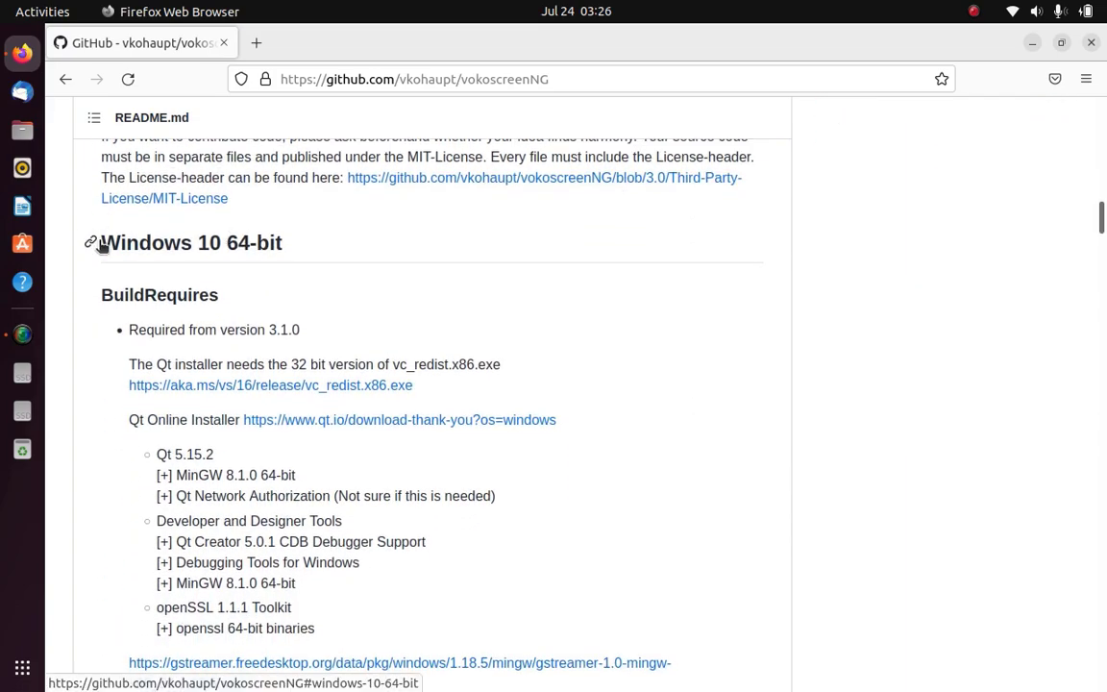
- Scroll the README past the Windows 10 and Linux headings to the Install packages section
left_click_drag(308, 243, 96, 246)
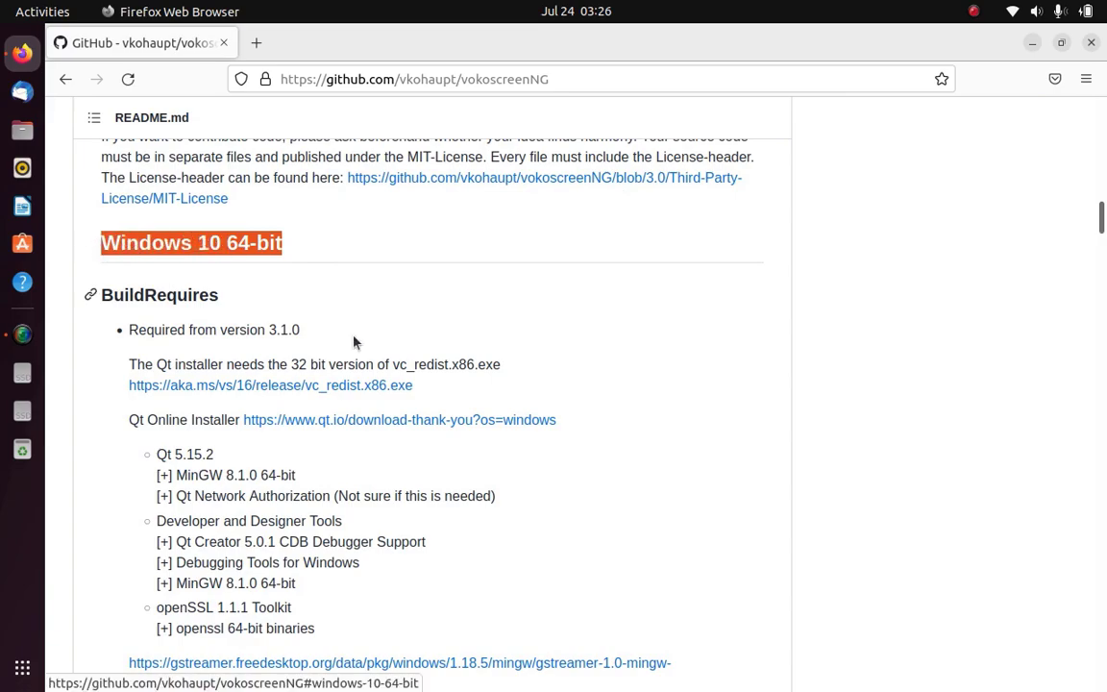
left_click(724, 430)
scroll(724, 429, "down", 4)
scroll(723, 432, "down", 8)
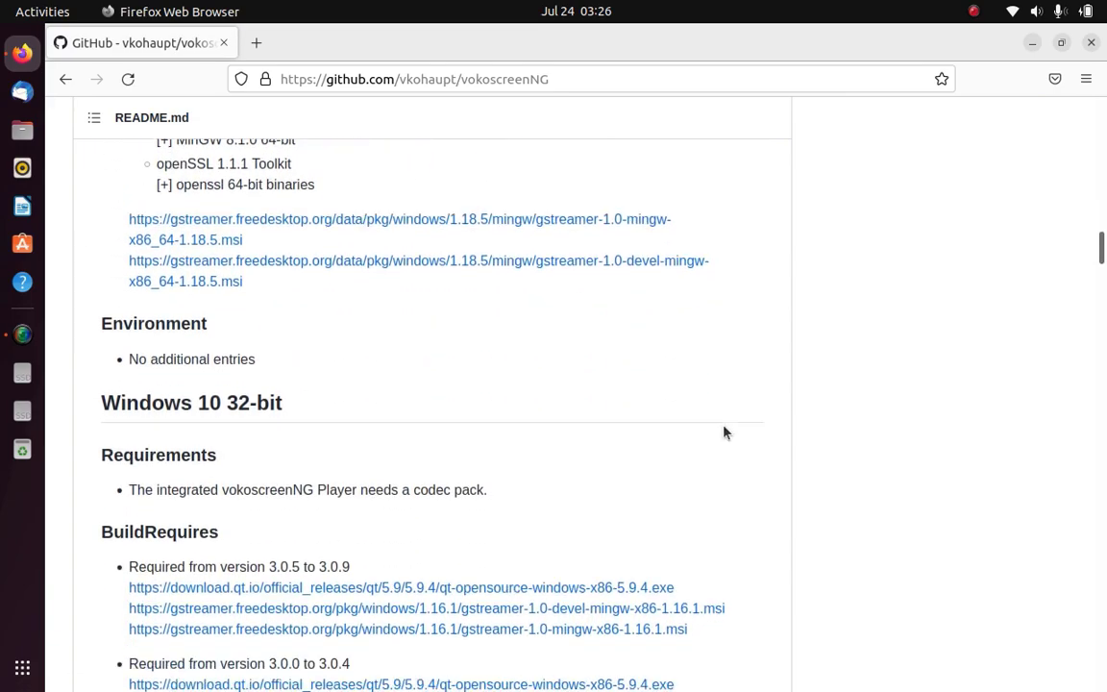
left_click_drag(297, 254, 96, 256)
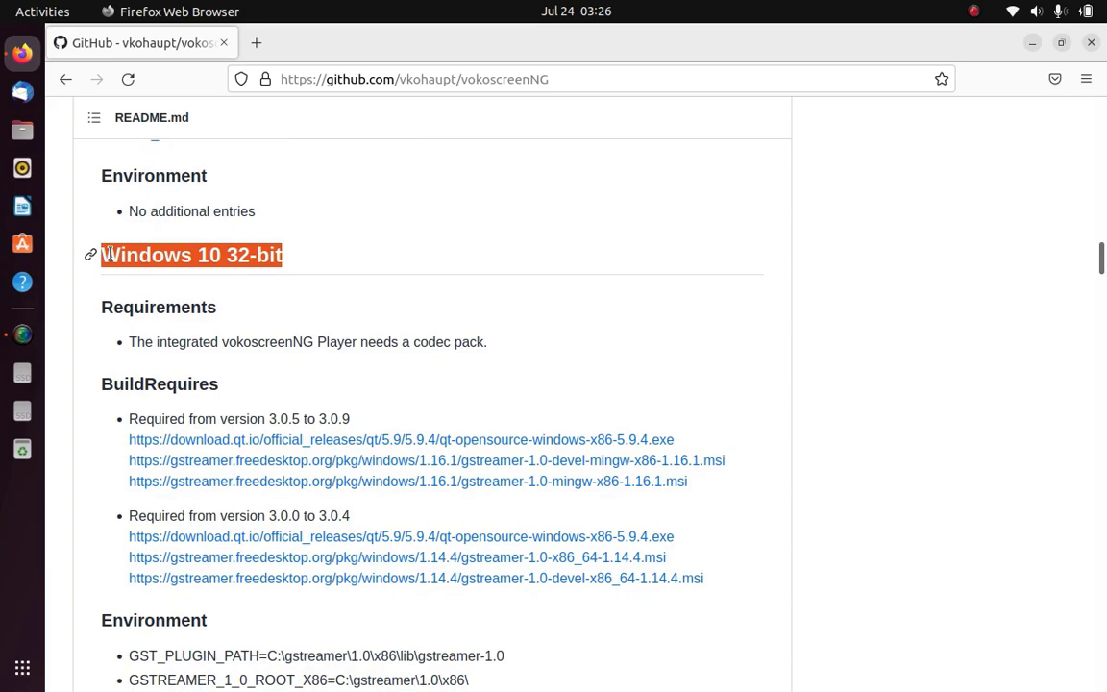
left_click(610, 285)
scroll(670, 397, "down", 4)
scroll(669, 397, "down", 7)
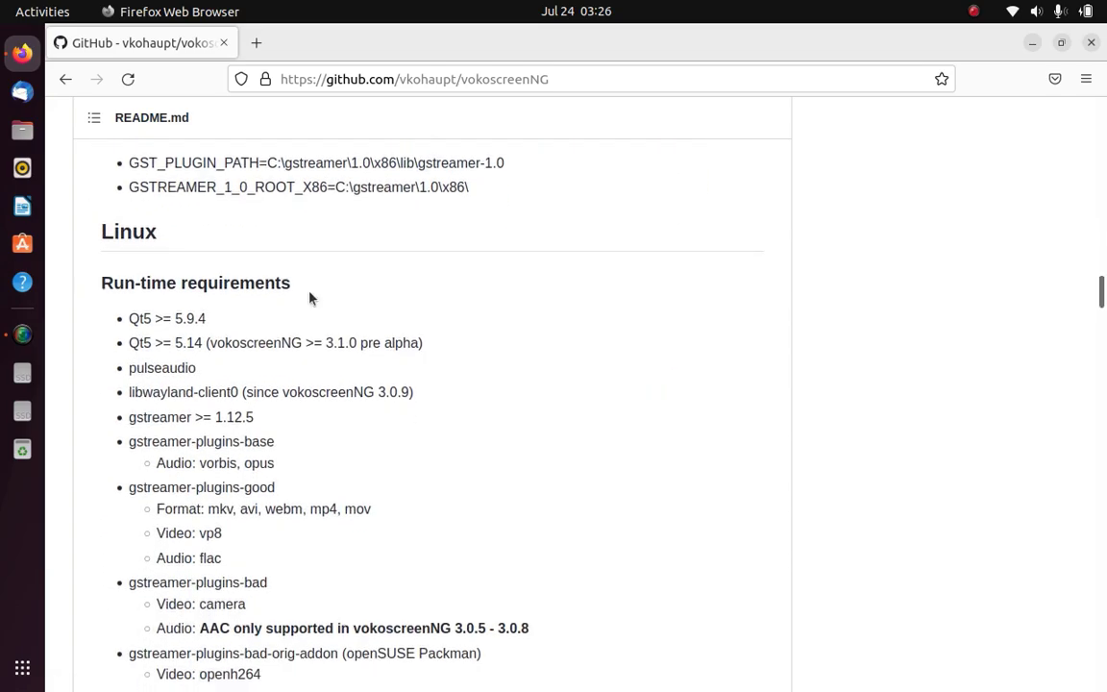
left_click_drag(164, 236, 100, 234)
left_click(701, 310)
scroll(692, 338, "down", 20)
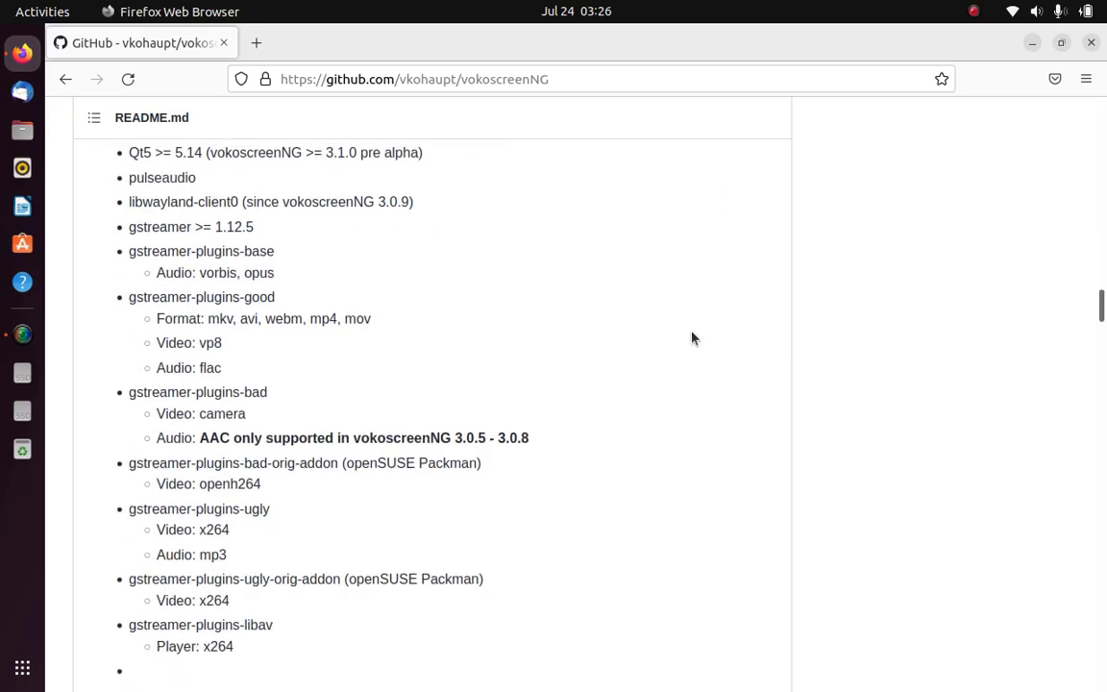
scroll(692, 337, "down", 10)
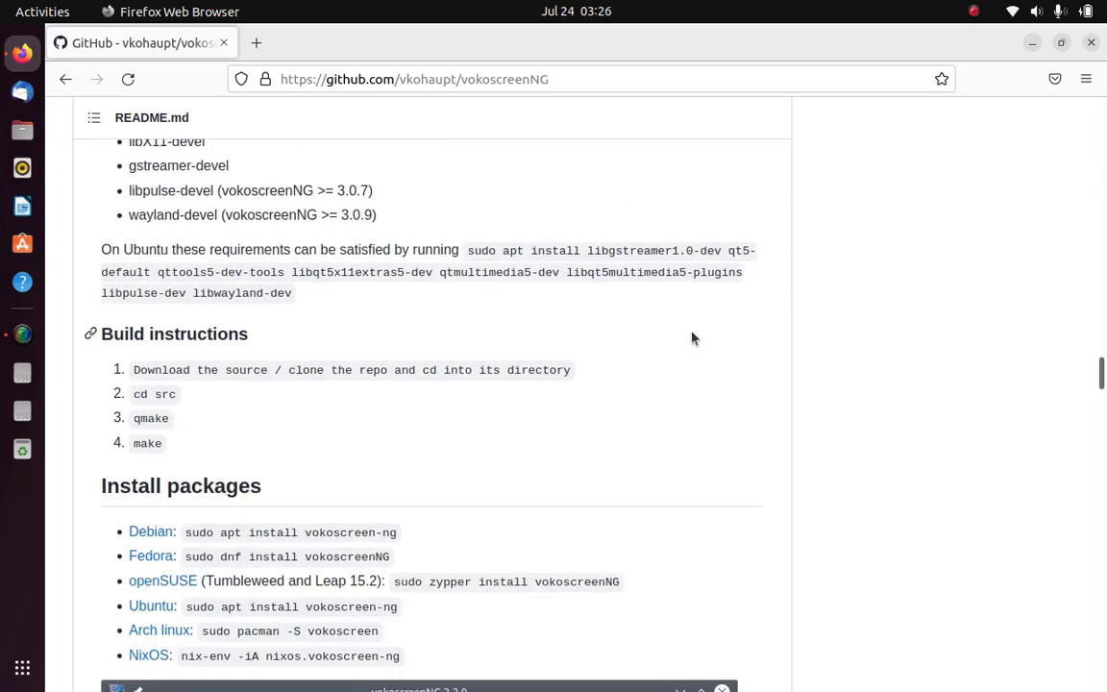
scroll(692, 337, "up", 1)
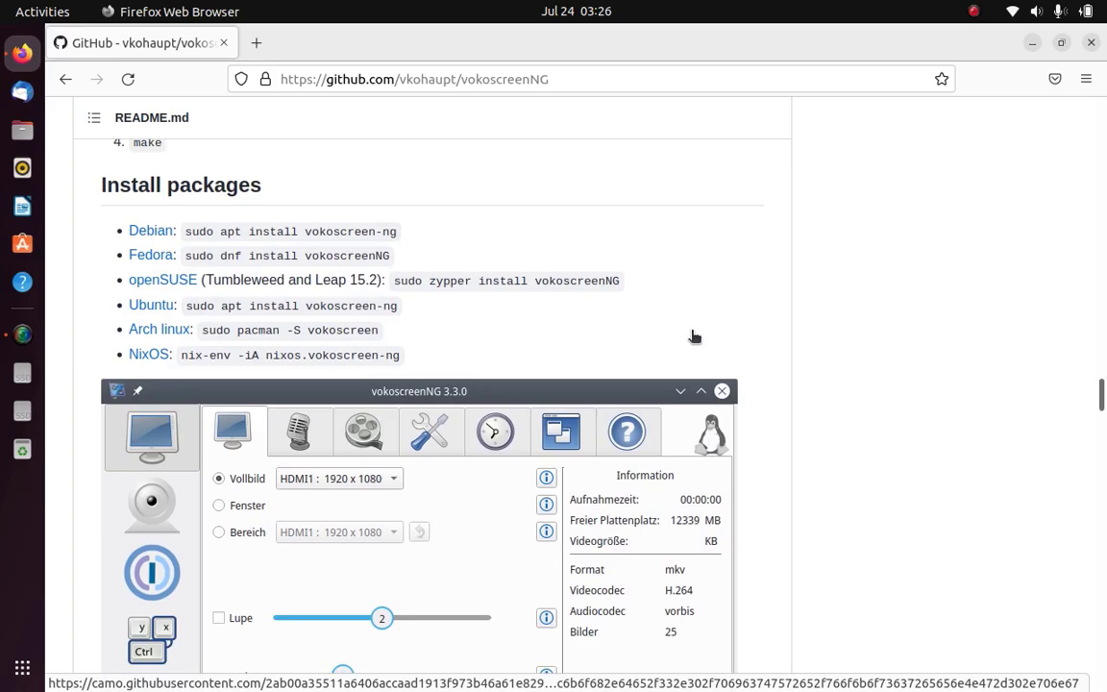
left_click_drag(268, 198, 89, 188)
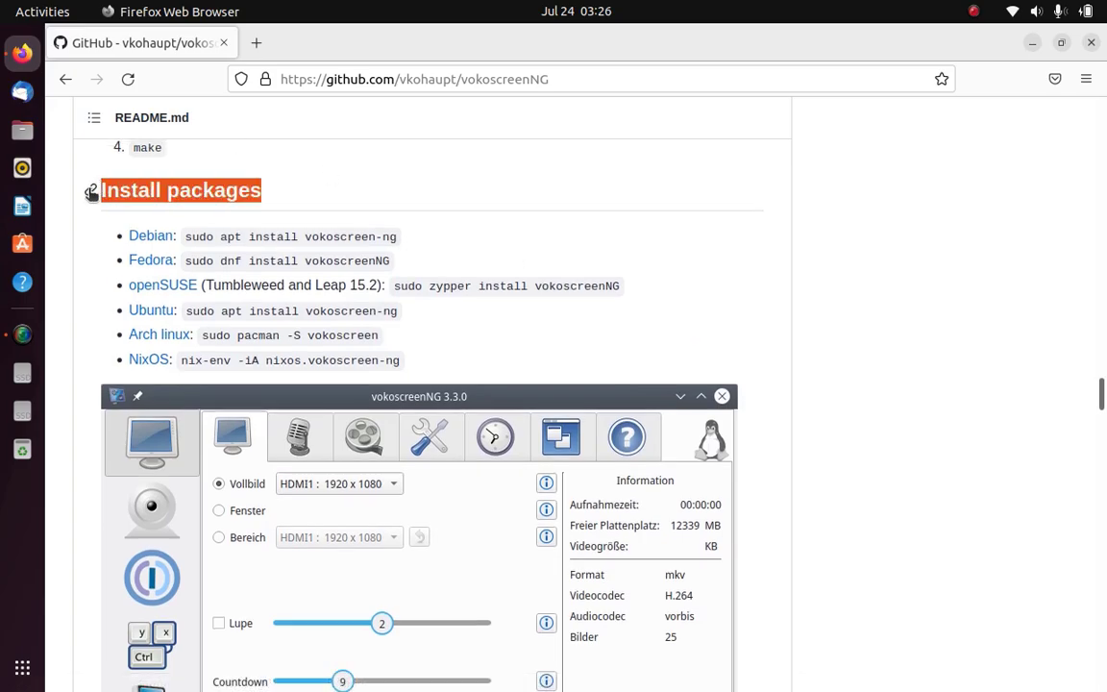
left_click(818, 306)
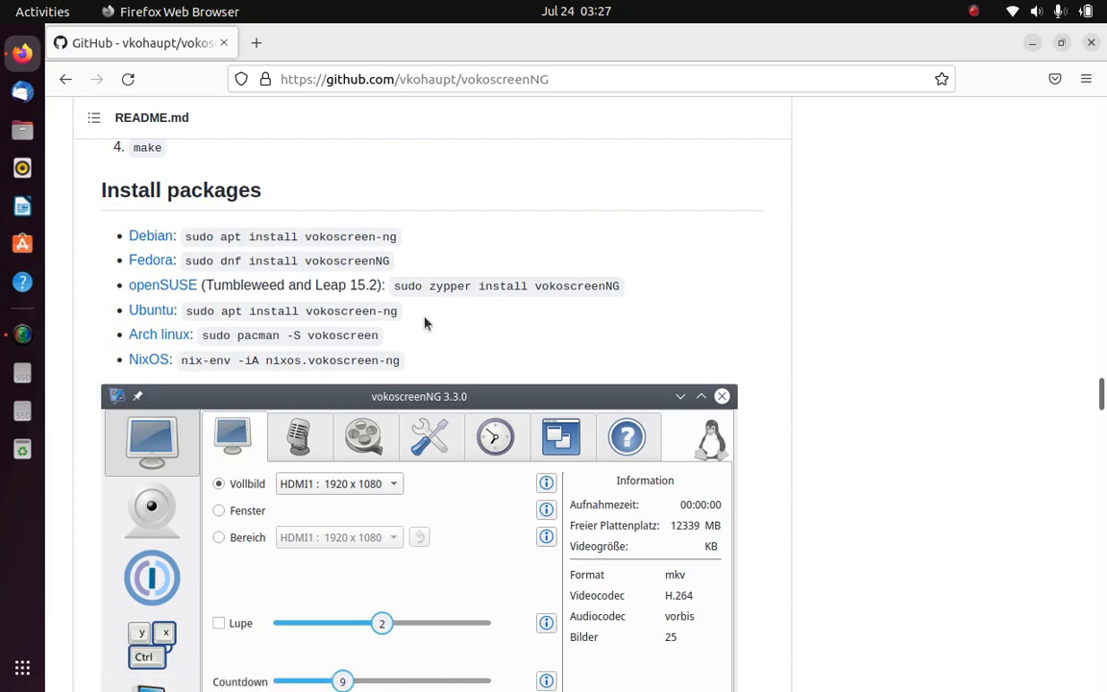
- Copy the Ubuntu command 'sudo apt install vokoscreen-ng' from the README
left_click_drag(398, 312, 130, 310)
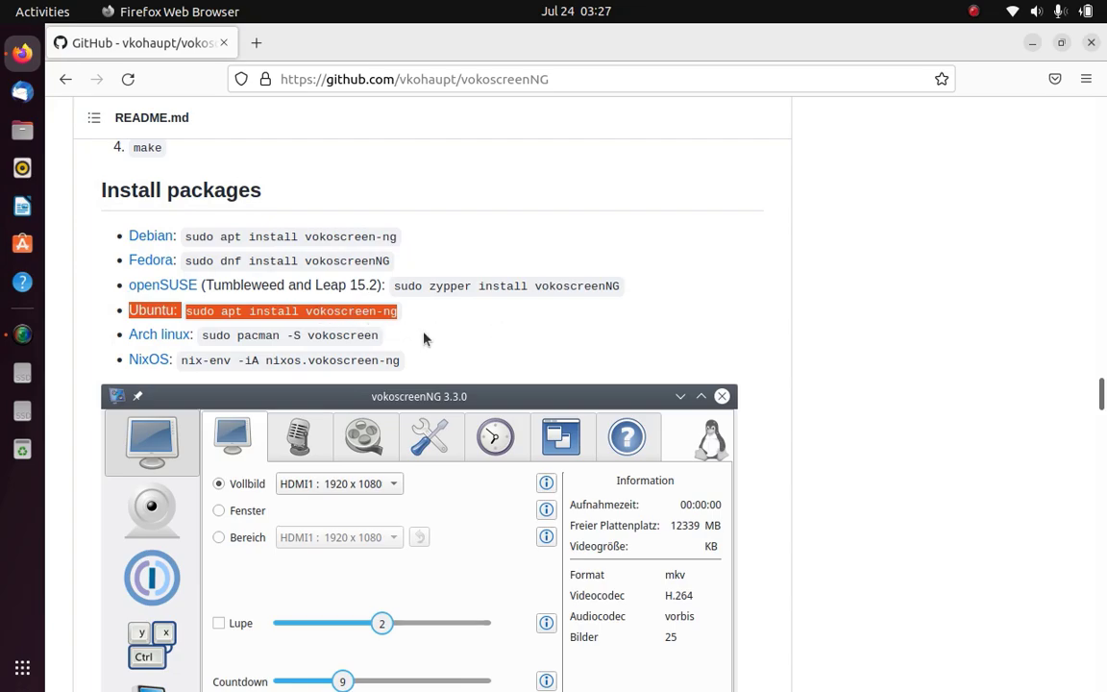
left_click(480, 326)
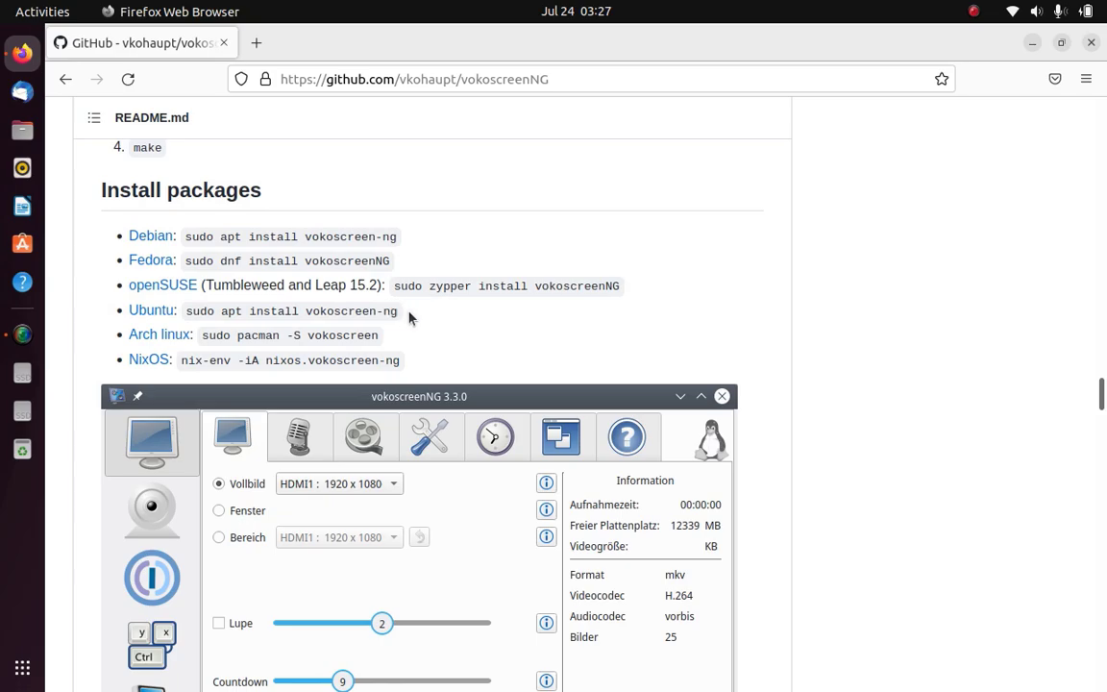
left_click_drag(408, 315, 183, 312)
right_click(207, 315)
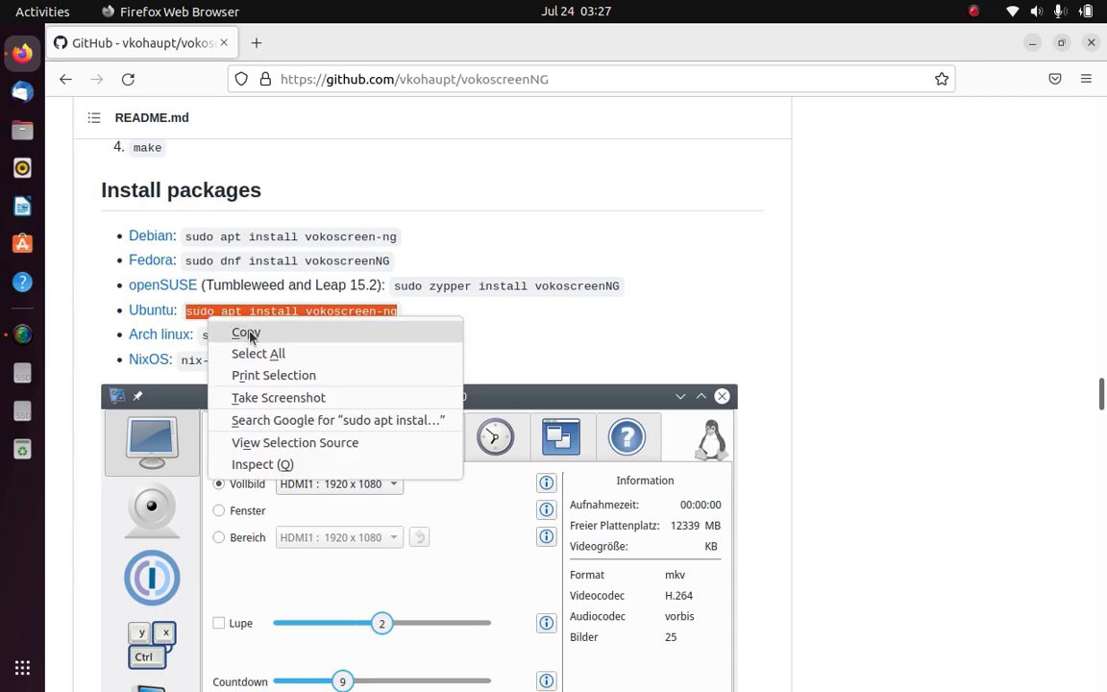
left_click(248, 332)
left_click(909, 331)
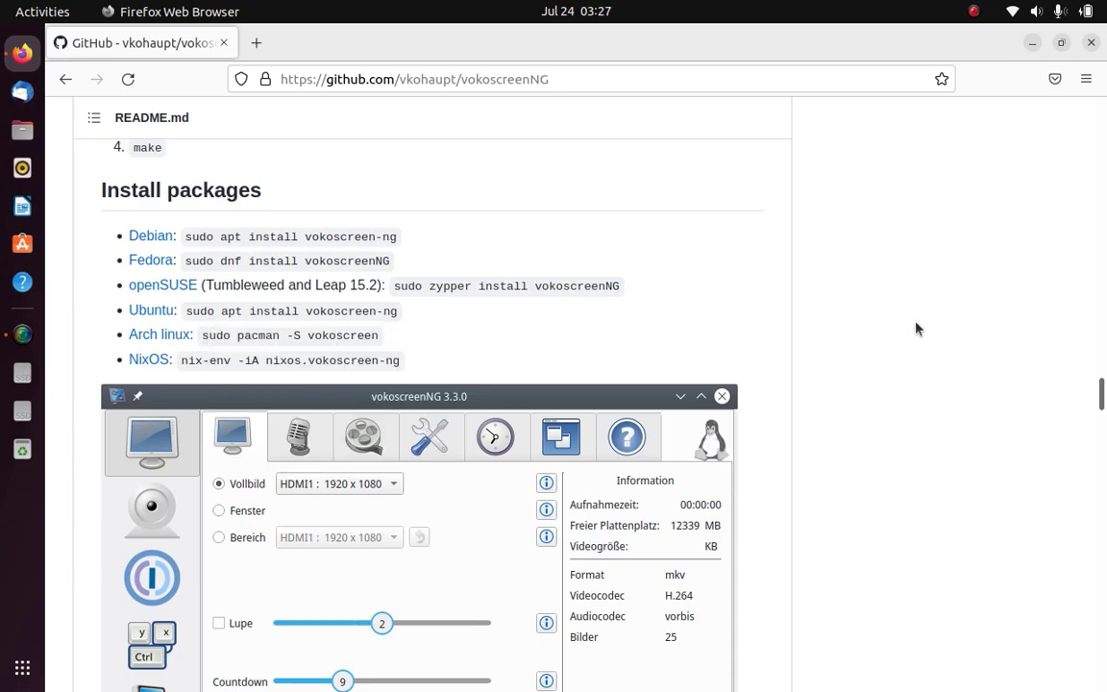
- Show the desktop and launch Terminal from the application grid
key("super+d")
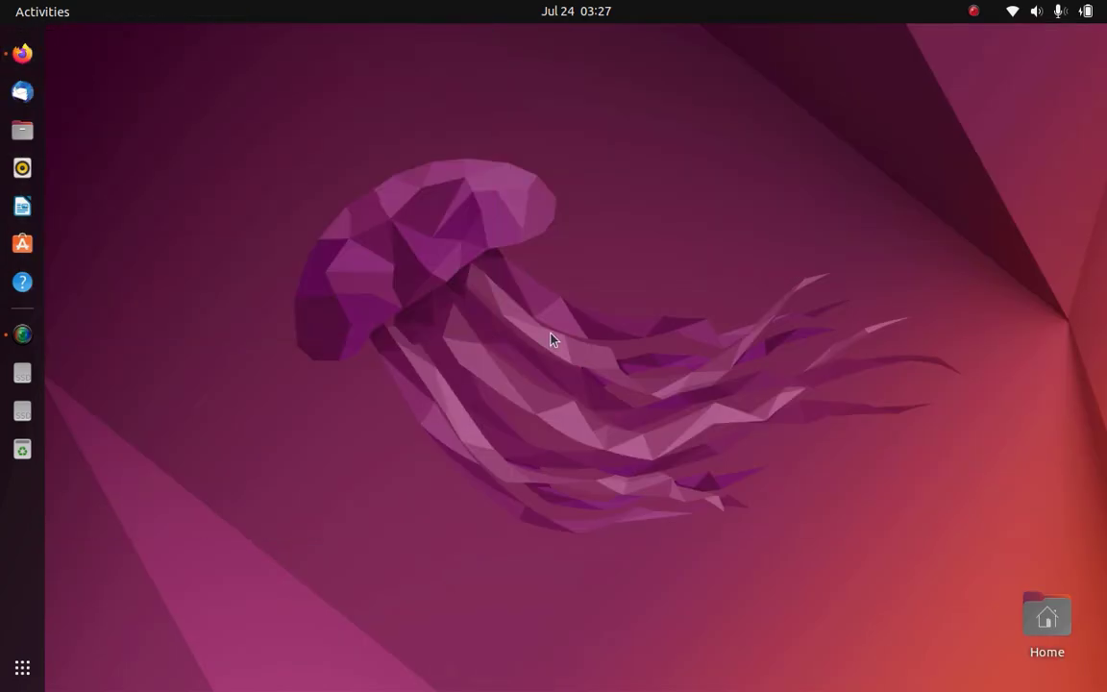
left_click(22, 667)
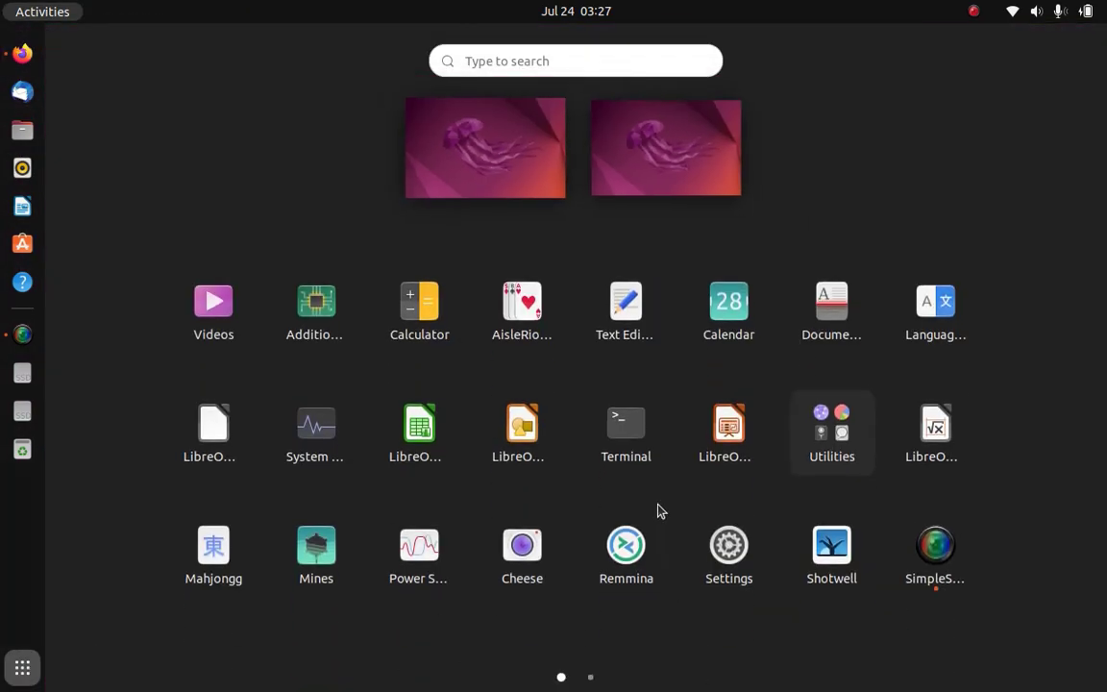
left_click(626, 428)
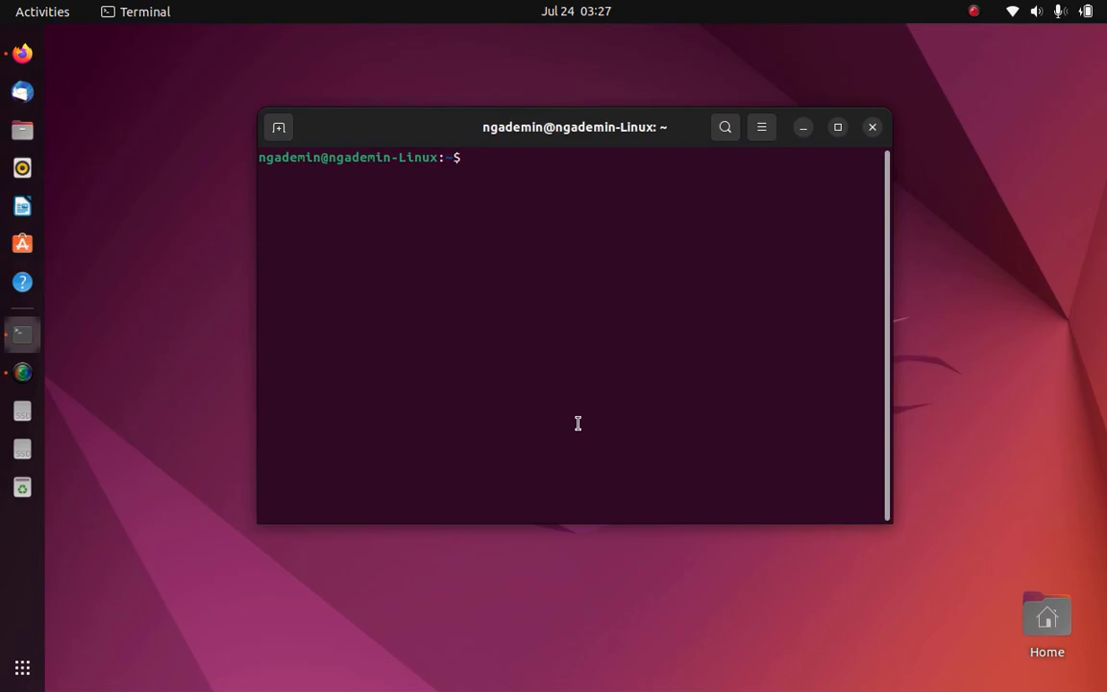
- Run 'sudo apt update' with the administrator password, then clear the terminal
type("sudo apt update")
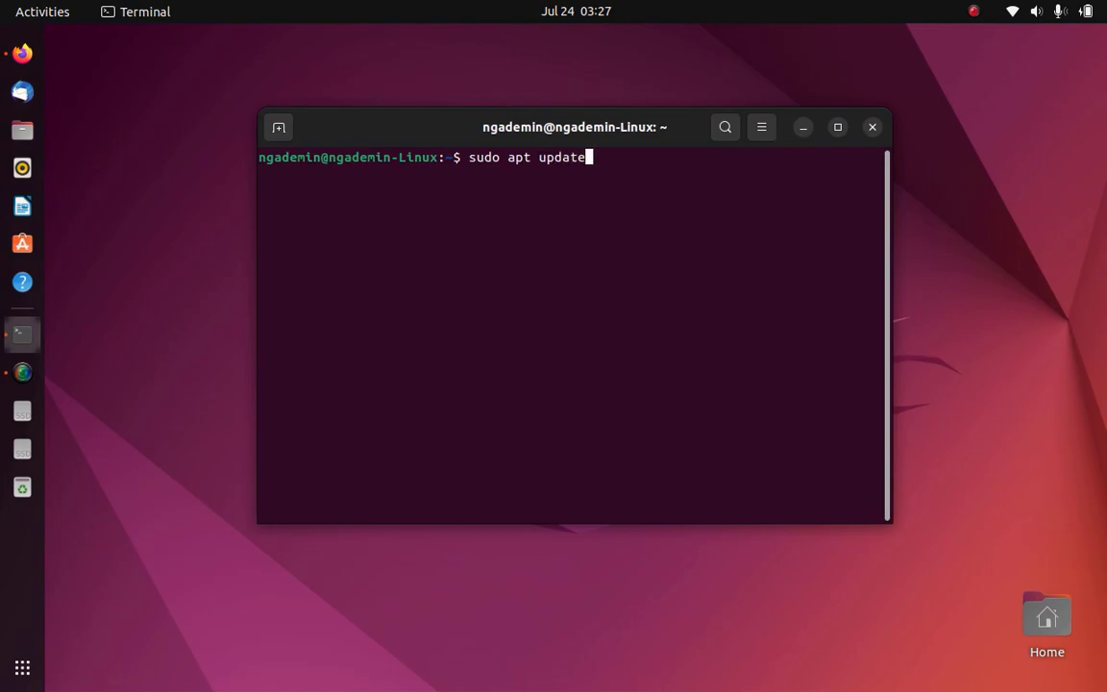
key("Return")
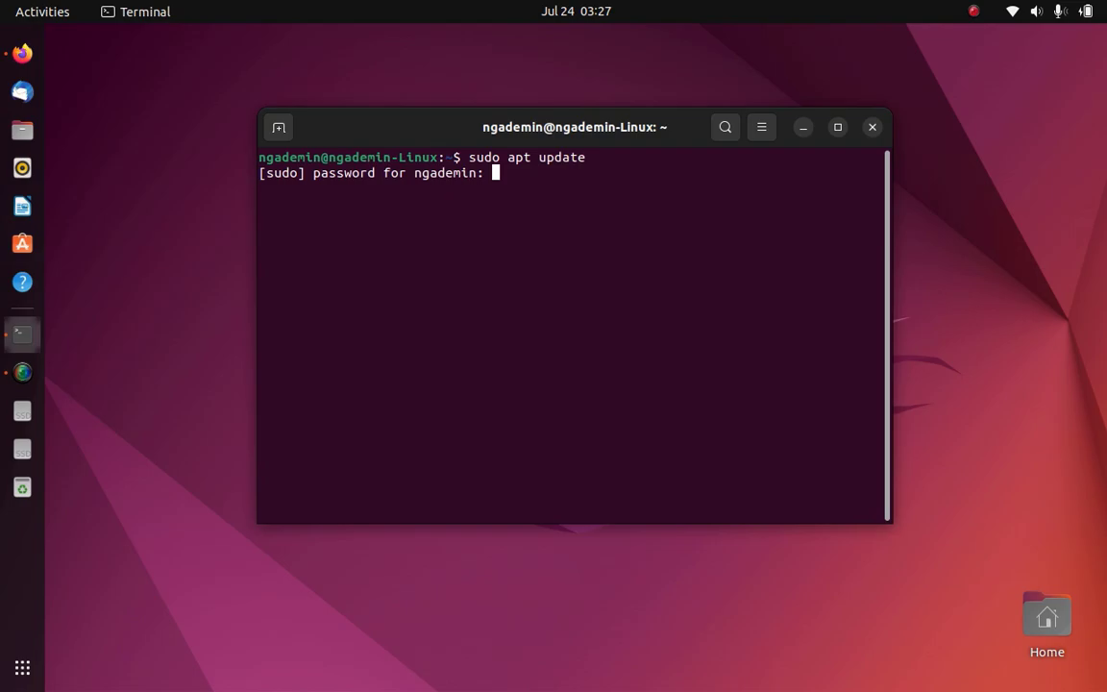
key("Return")
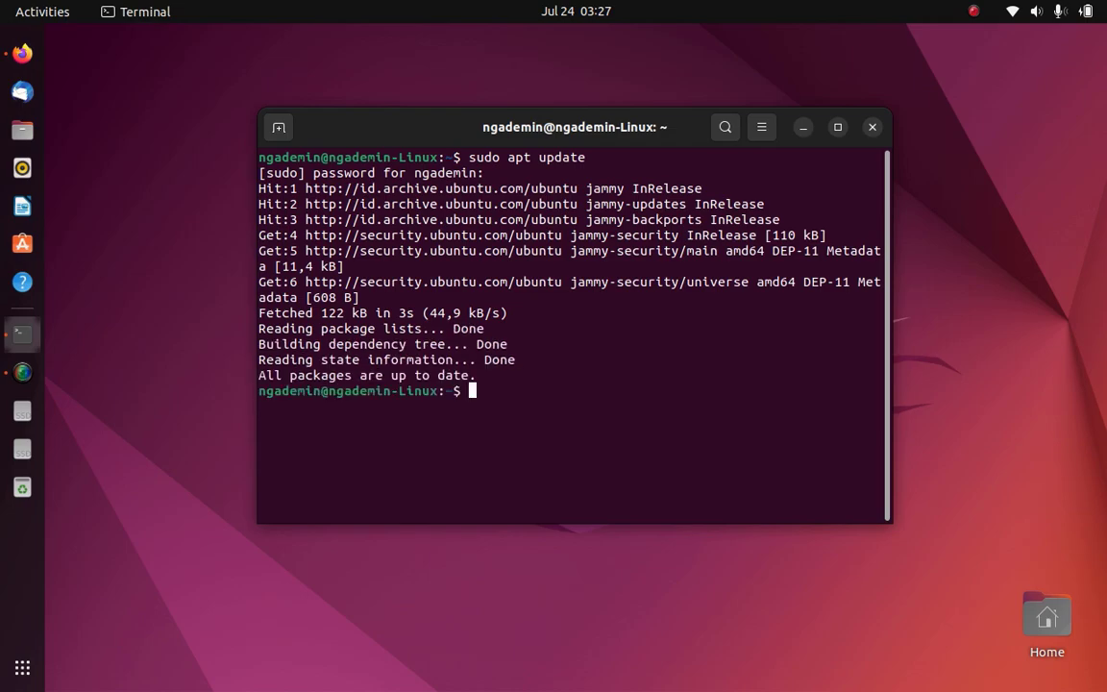
left_click_drag(260, 375, 472, 377)
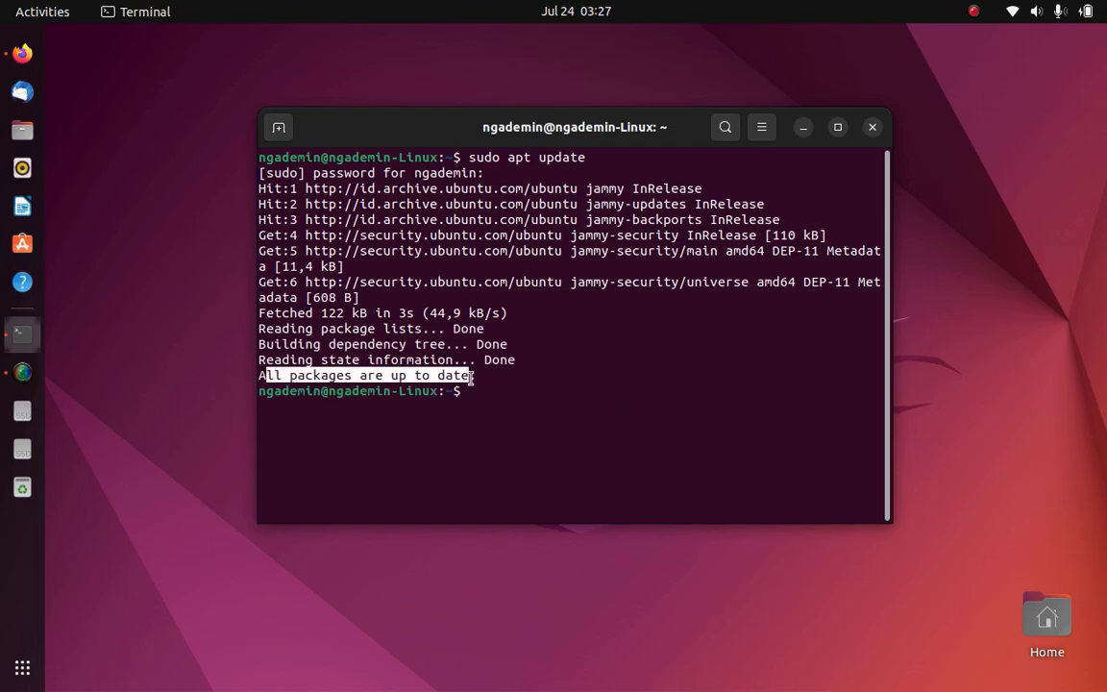
left_click(513, 394)
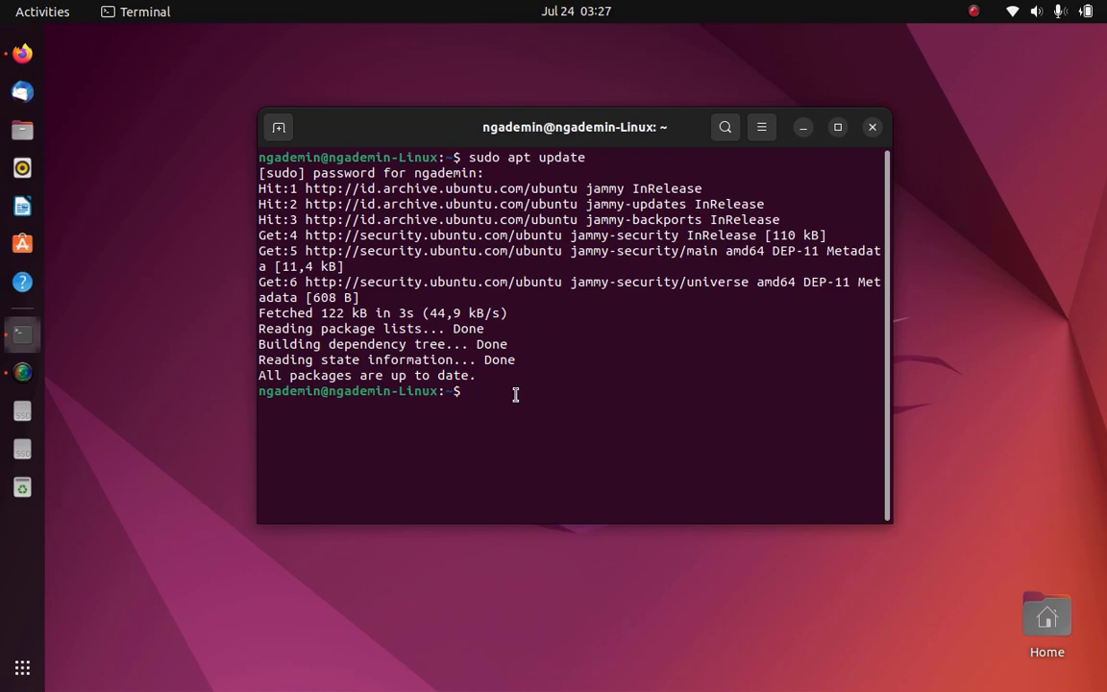
type("clear")
key("Return")
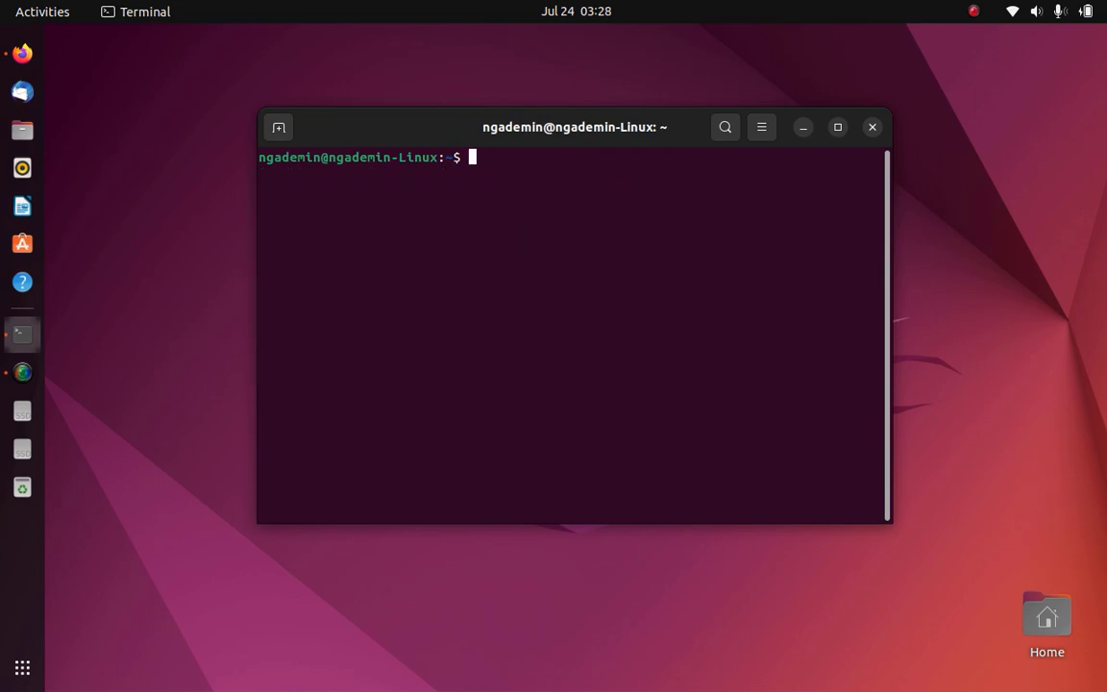
- Paste and run 'sudo apt install vokoscreen-ng', confirm with y, then minimize the terminal
right_click(498, 164)
left_click(544, 222)
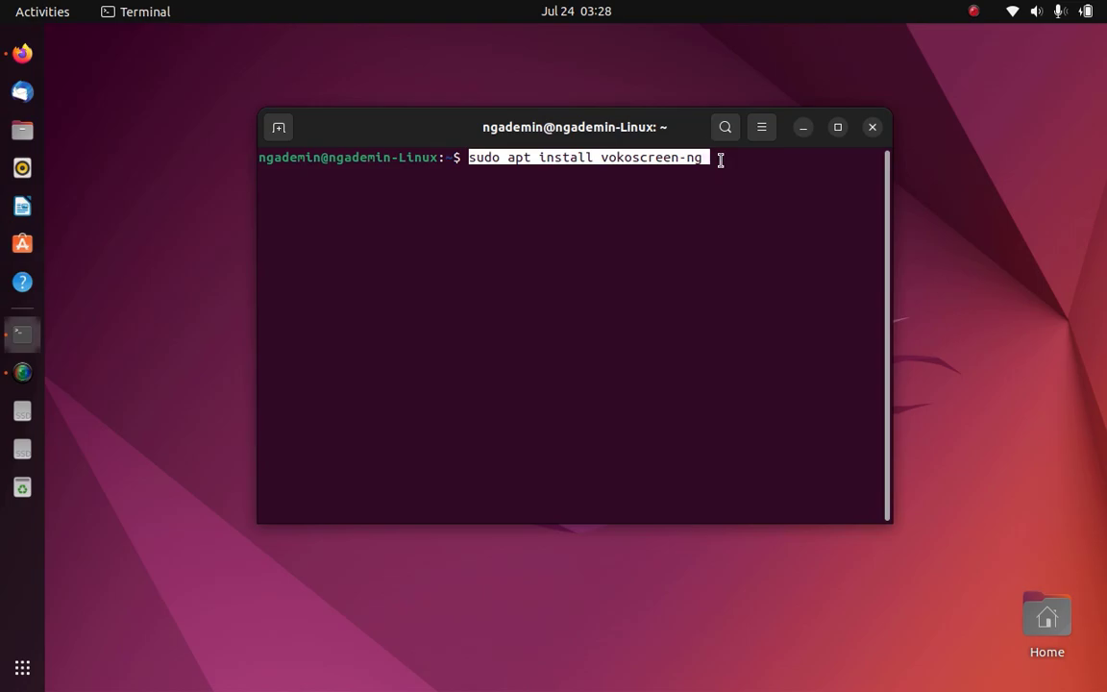
key("Return")
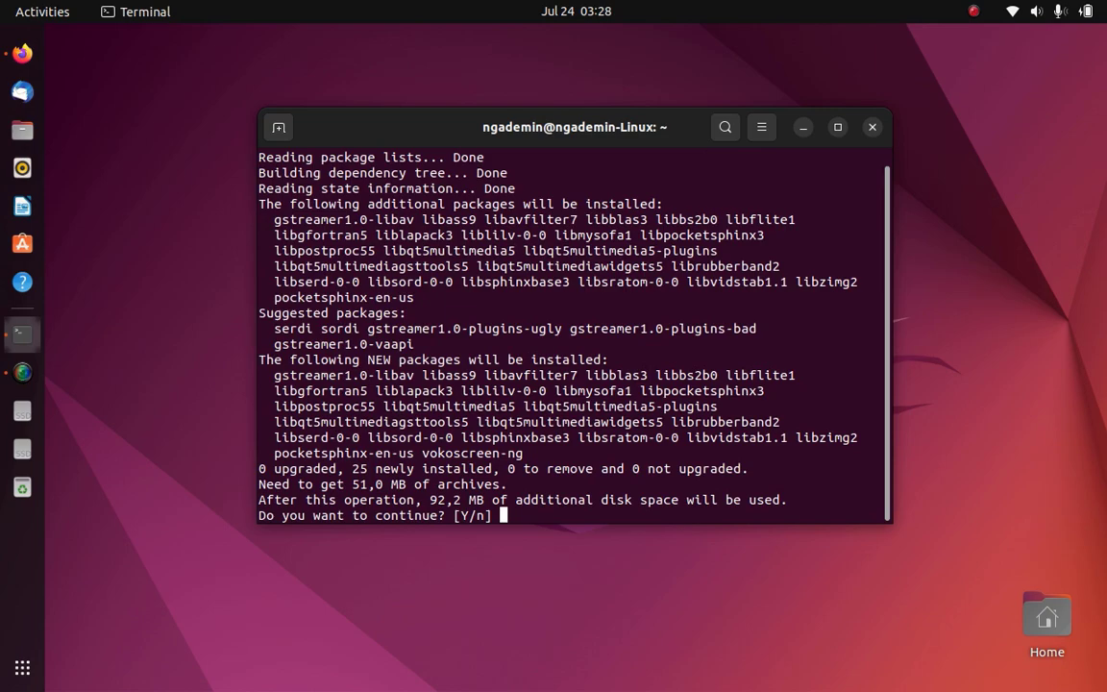
type("y")
key("Return")
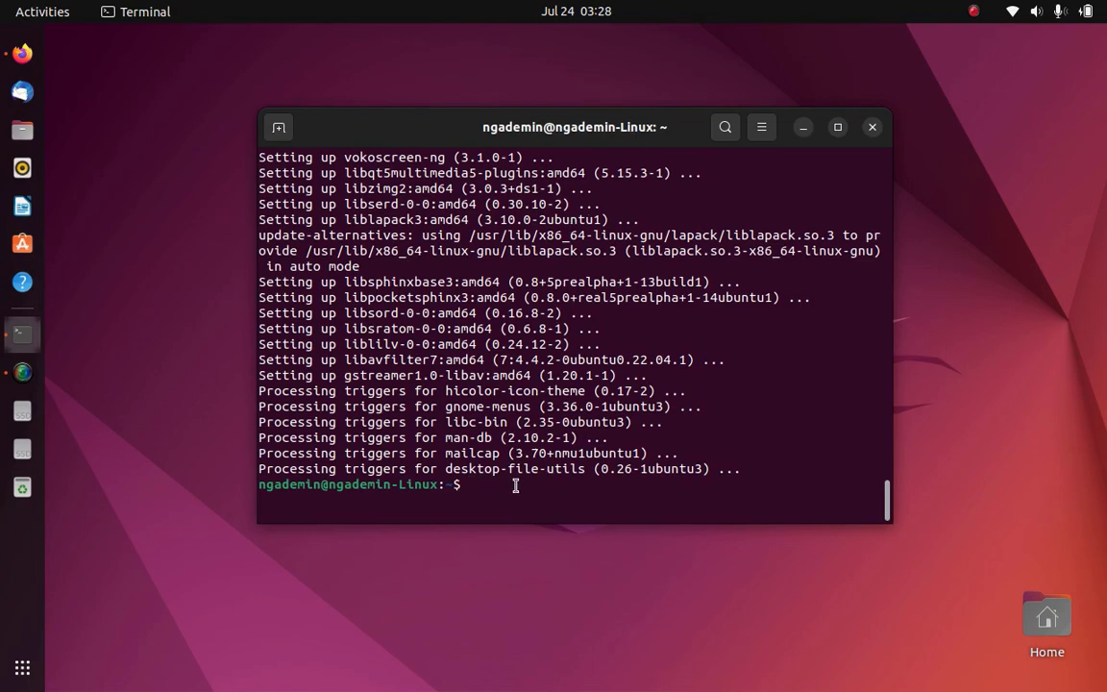
left_click(803, 128)
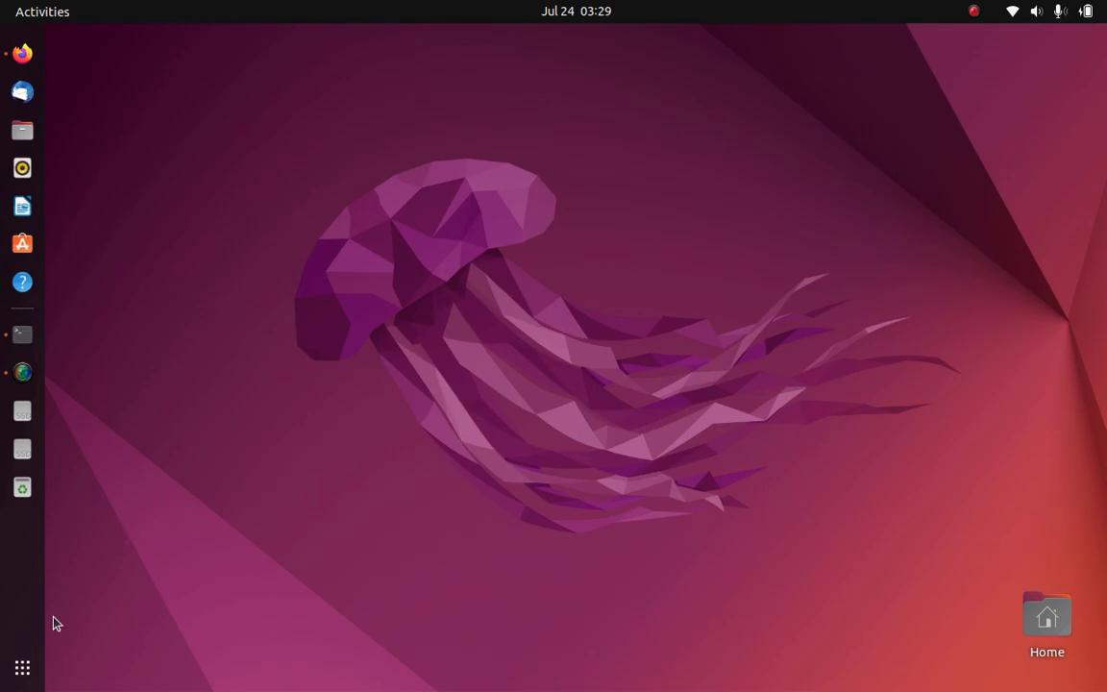
- Launch vokoscreenNG from the second page of the application grid
left_click(20, 671)
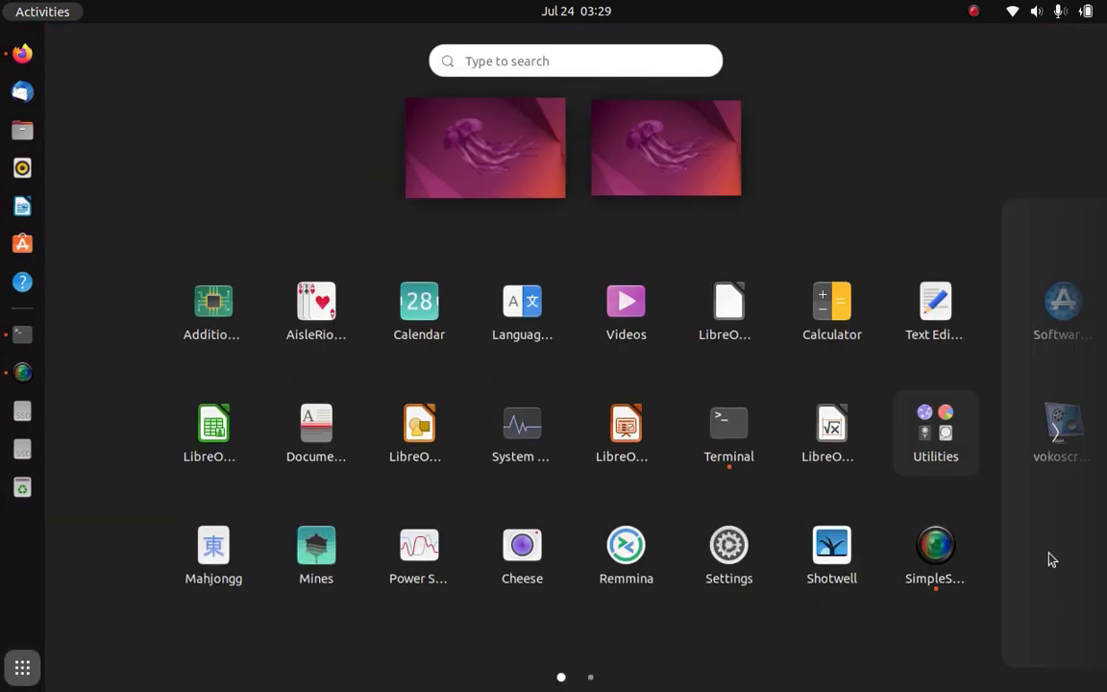
left_click(1046, 567)
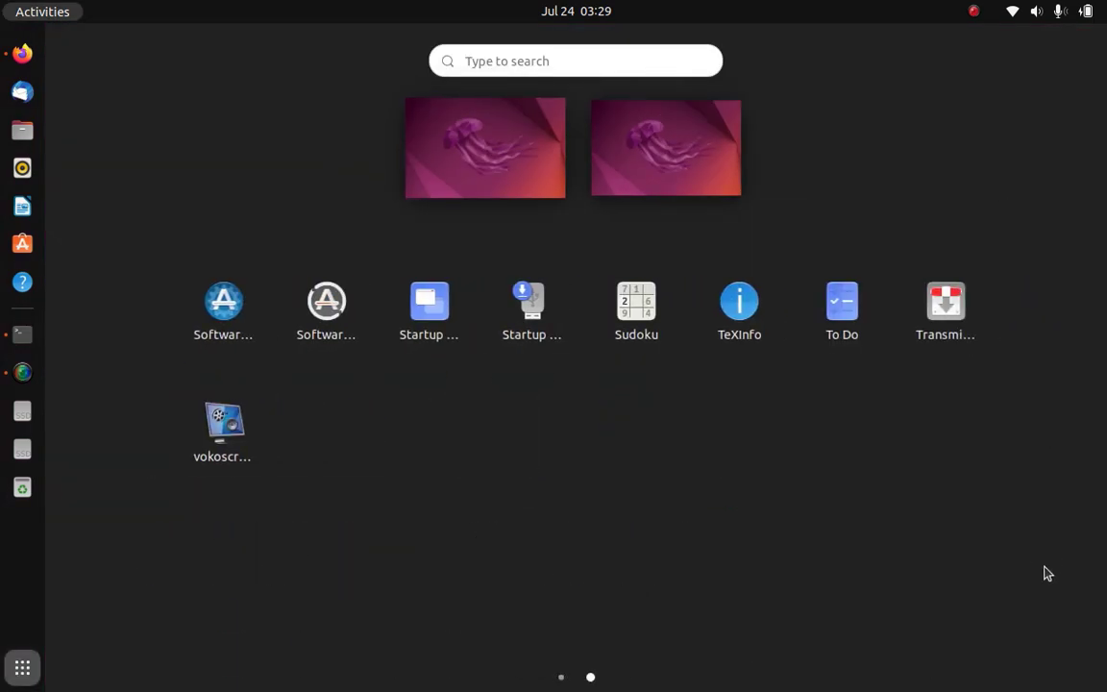
left_click(217, 435)
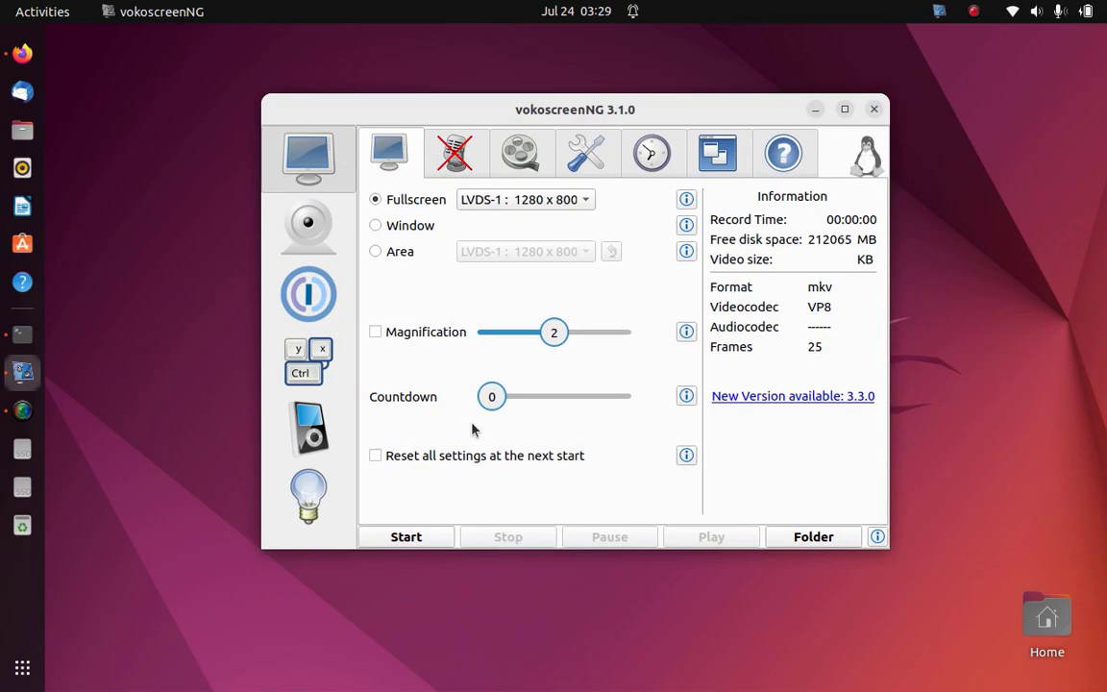
- Set the countdown to 6, keep the mkv format, and raise frames to 30
mouse_move(492, 397)
left_mouse_down()
mouse_move(515, 401)
mouse_move(484, 401)
mouse_move(465, 485)
mouse_move(490, 401)
left_mouse_up()
left_click(516, 151)
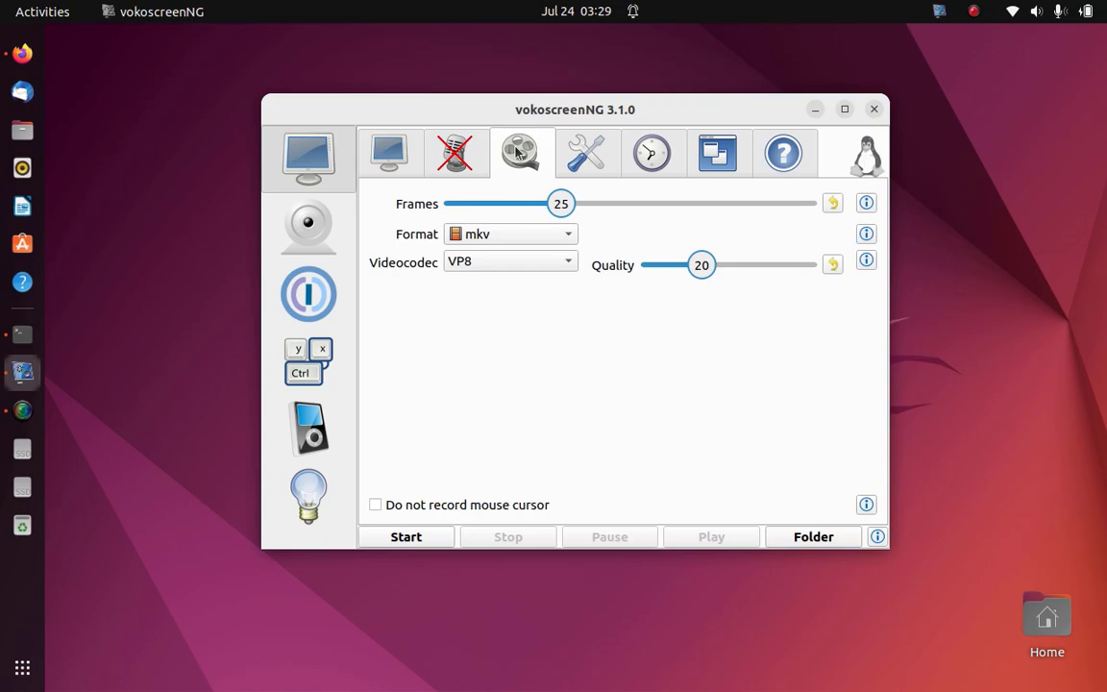
left_click(490, 235)
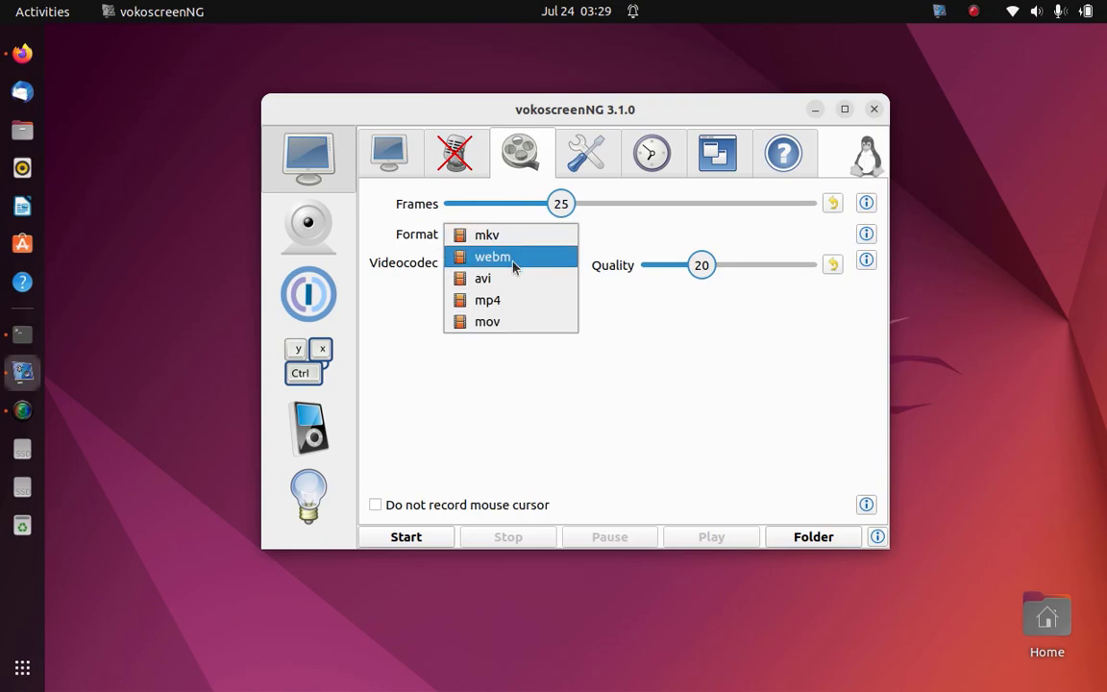
left_click(485, 300)
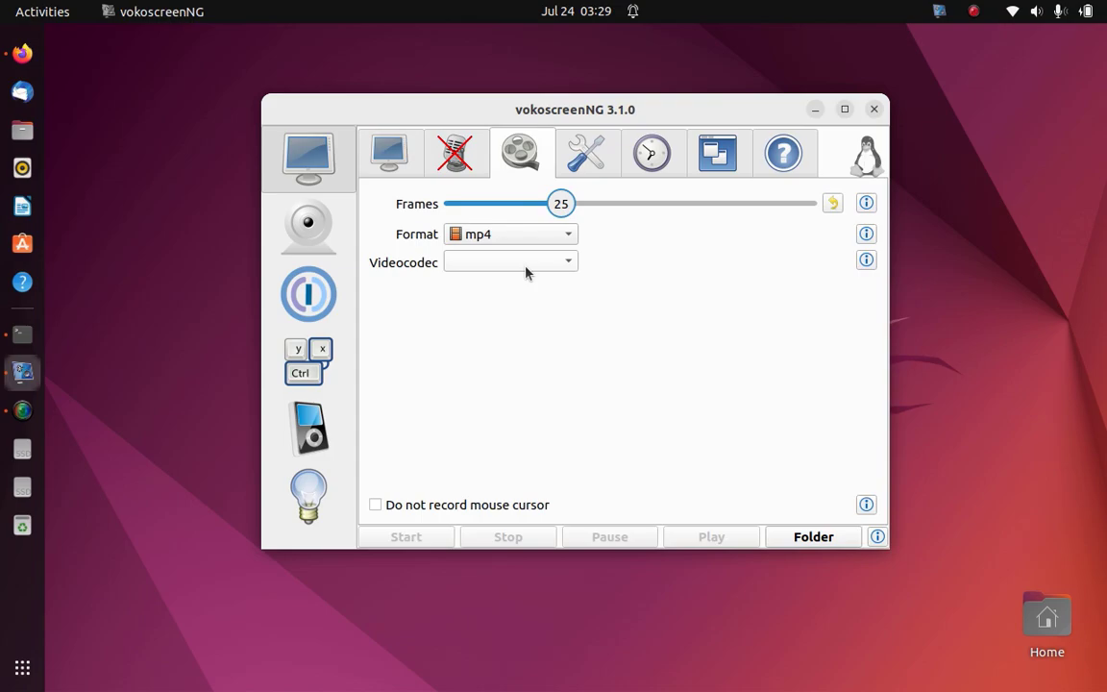
left_click(527, 236)
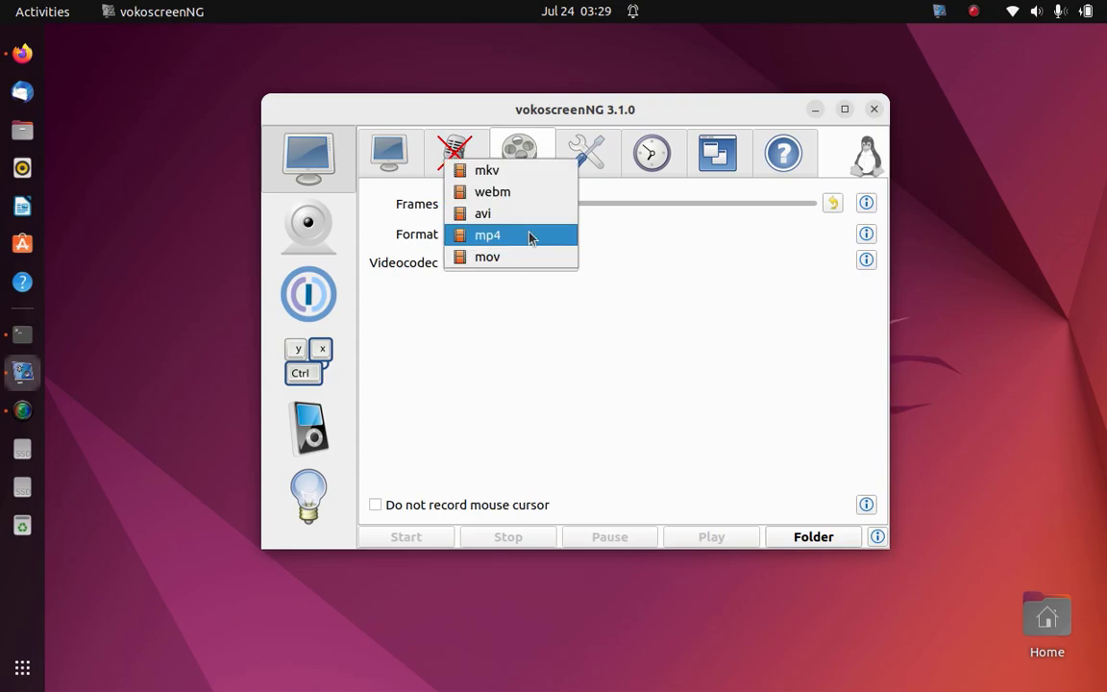
left_click(504, 178)
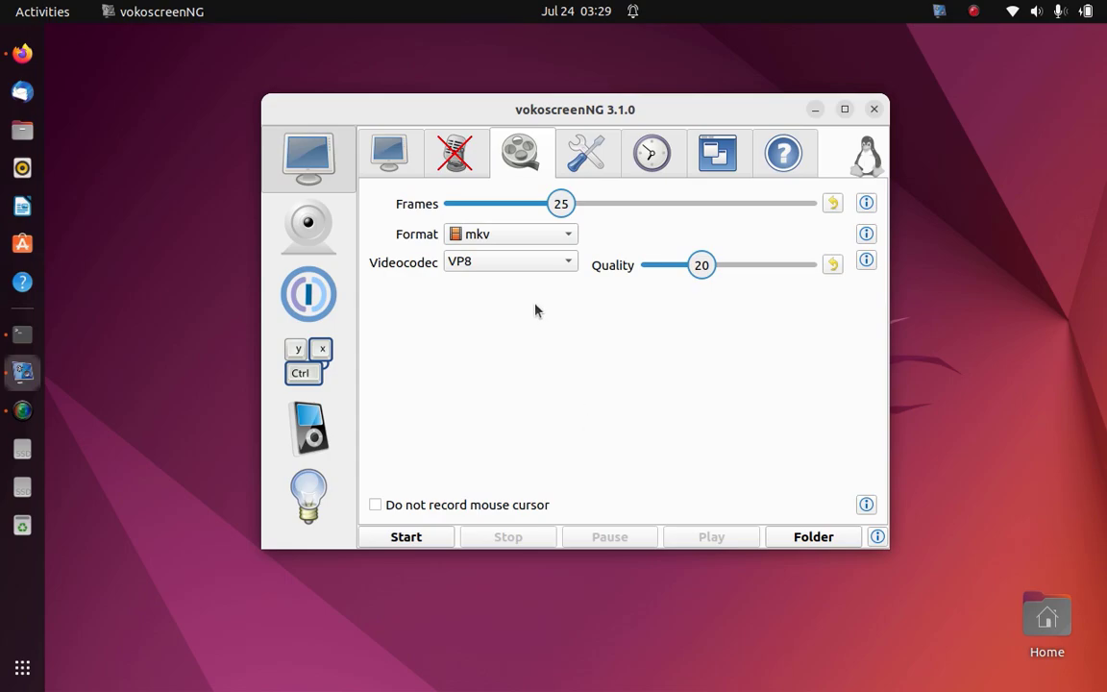
left_click_drag(560, 204, 593, 207)
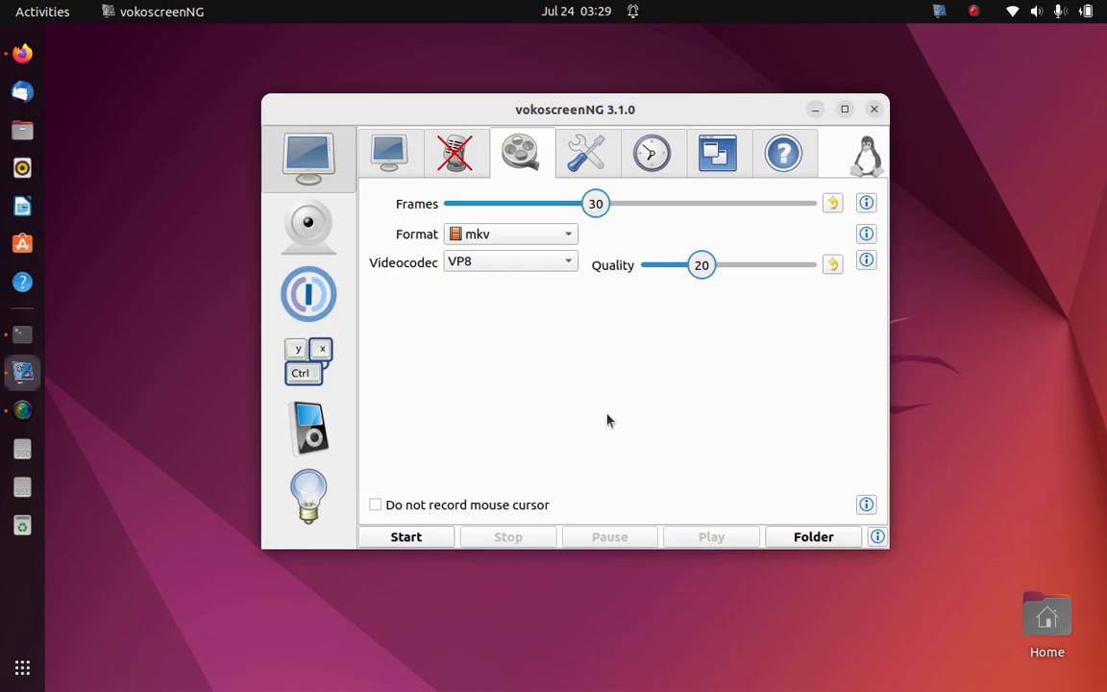
- Enable minimize-on-recording and start-minimized, then return to the screen-capture options
left_click(588, 154)
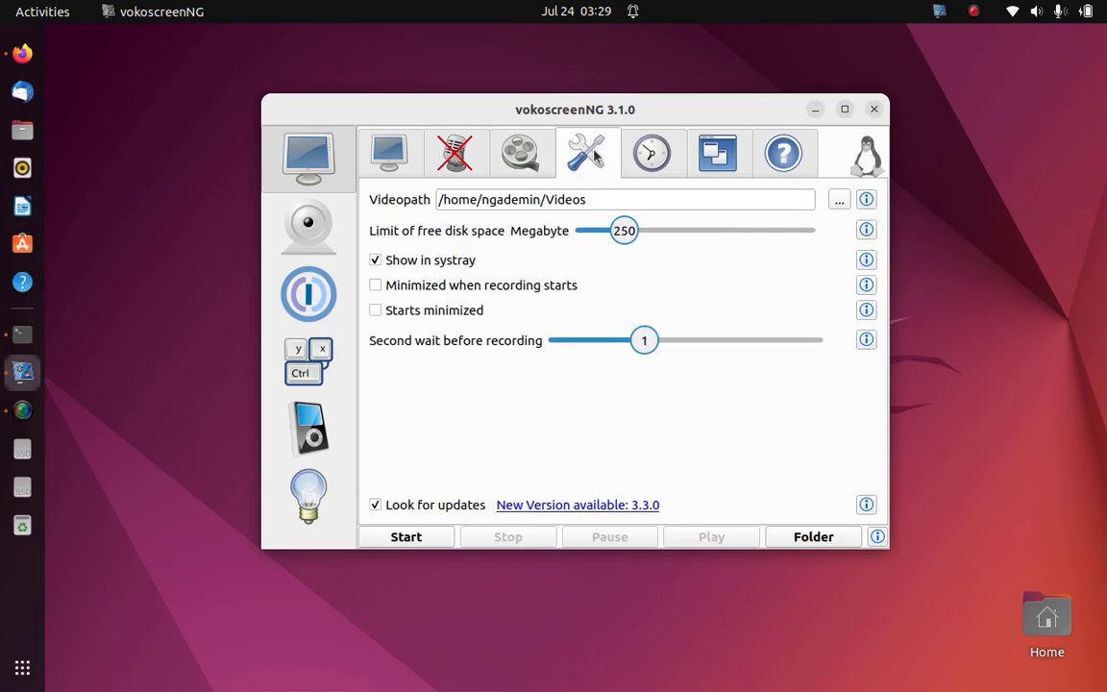
left_click(428, 286)
left_click(423, 311)
left_click(435, 505)
left_click(445, 503)
left_click(362, 137)
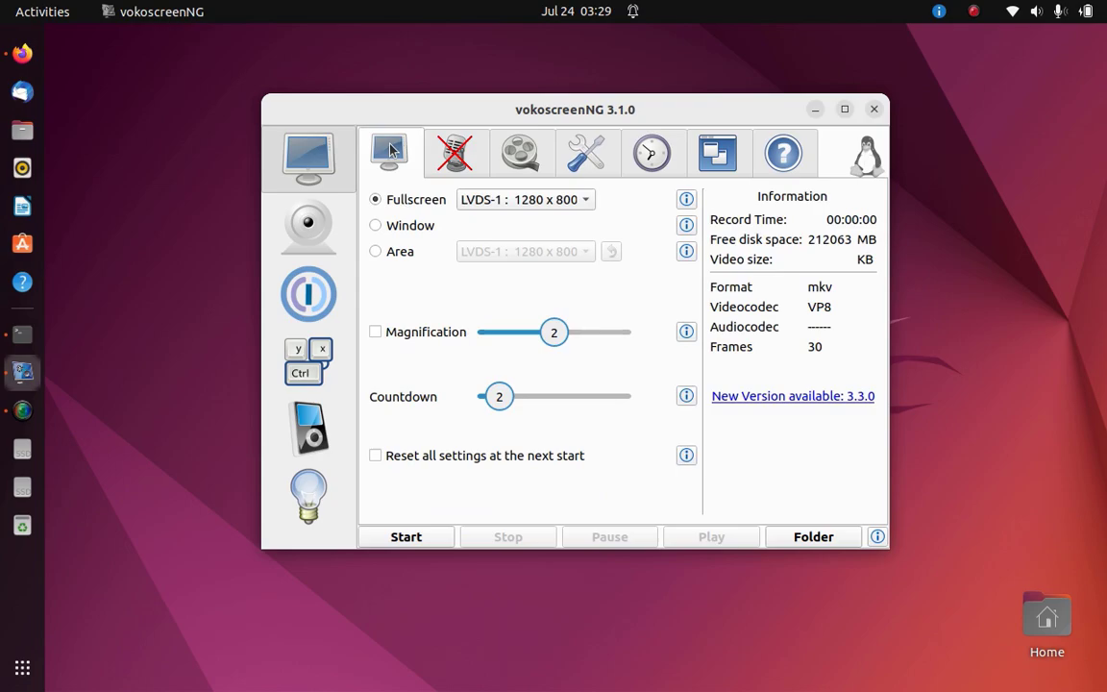
- Record the full screen while opening the Home folder and Text Editor, then stop from the tray menu
left_click(406, 538)
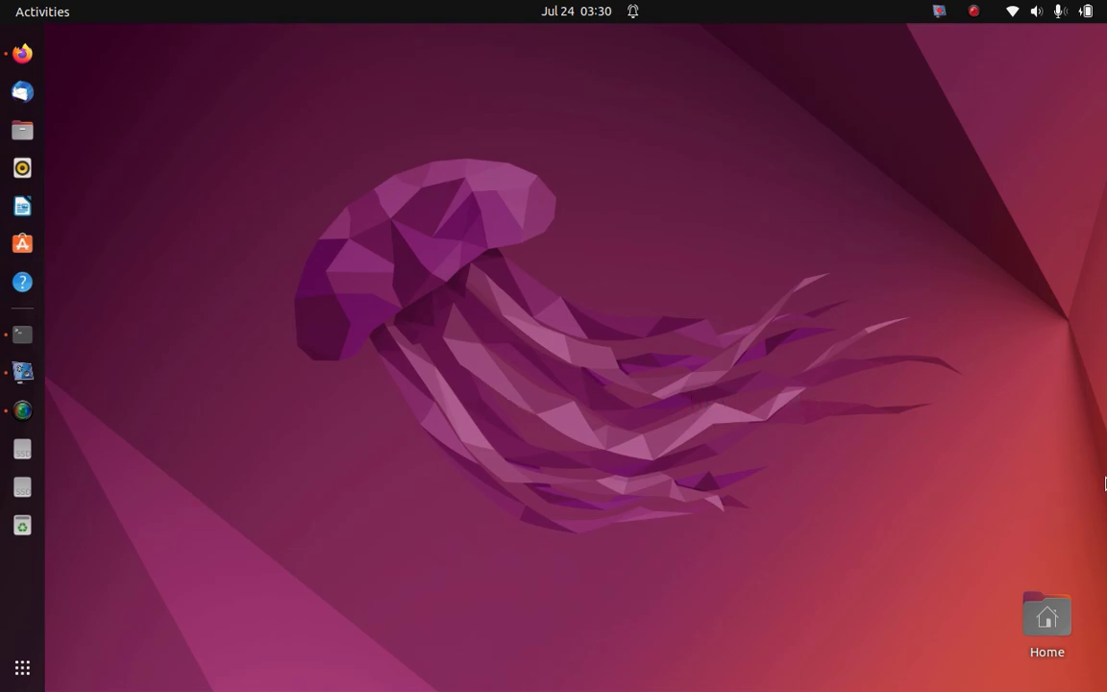
left_click(1062, 606)
key("Return")
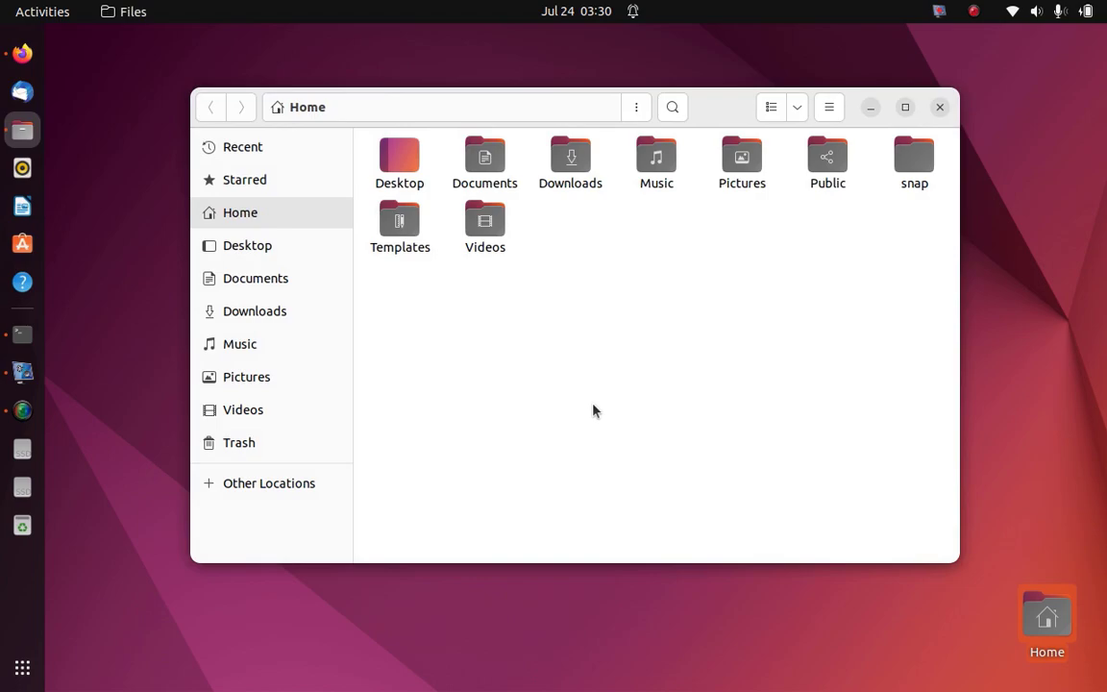
left_click(938, 107)
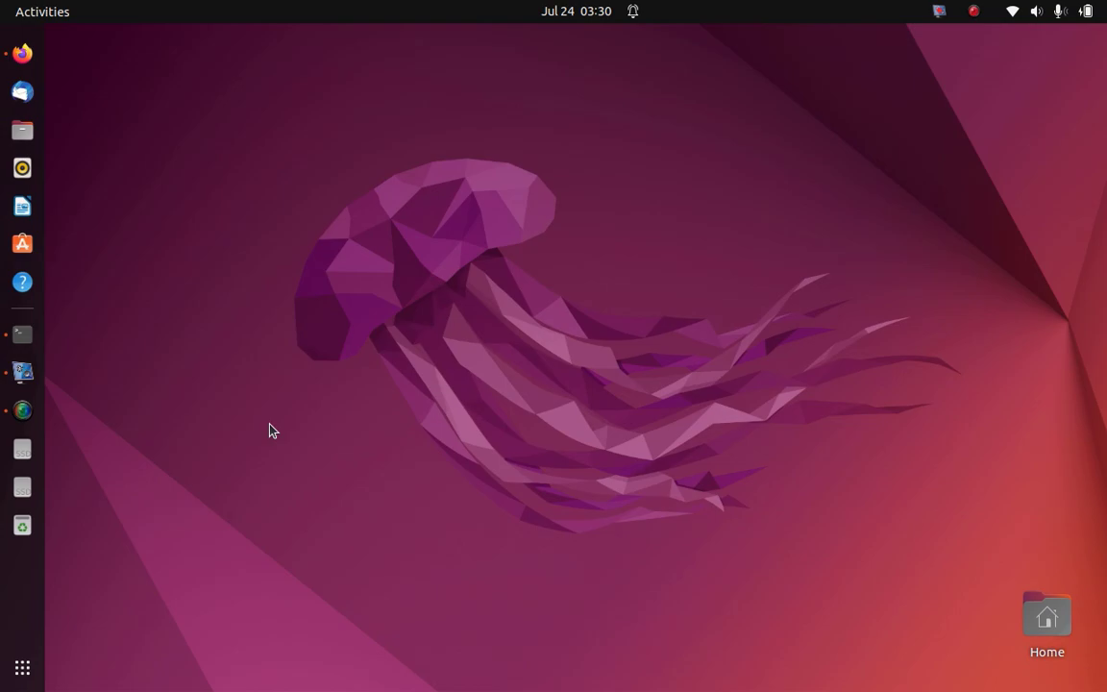
left_click(22, 667)
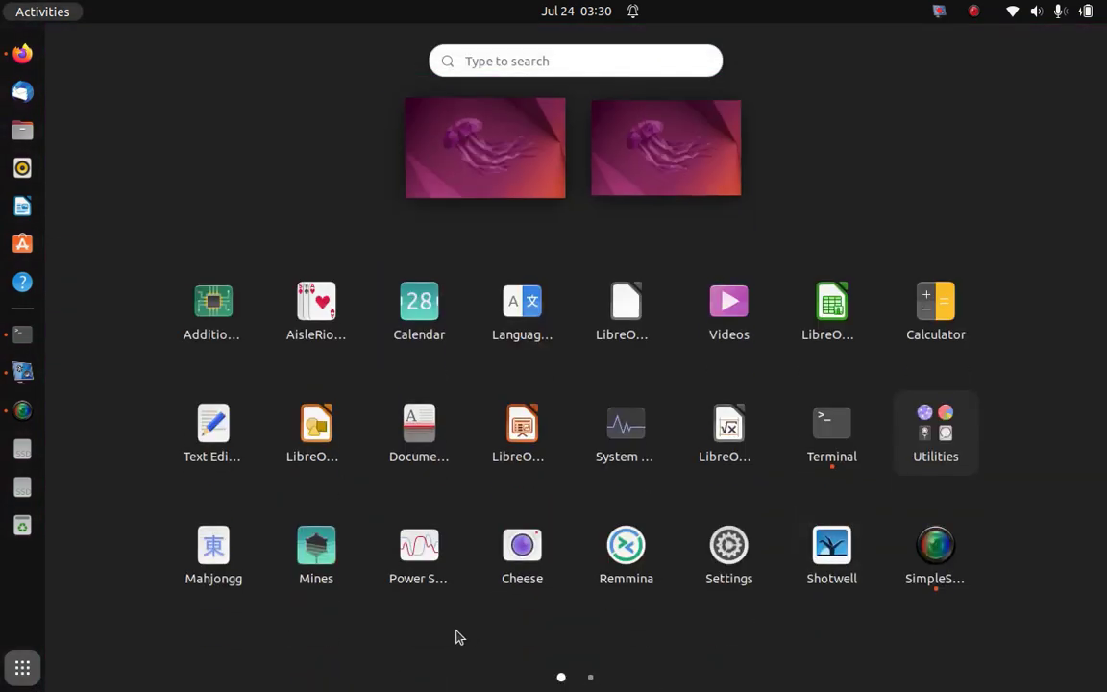
left_click(213, 427)
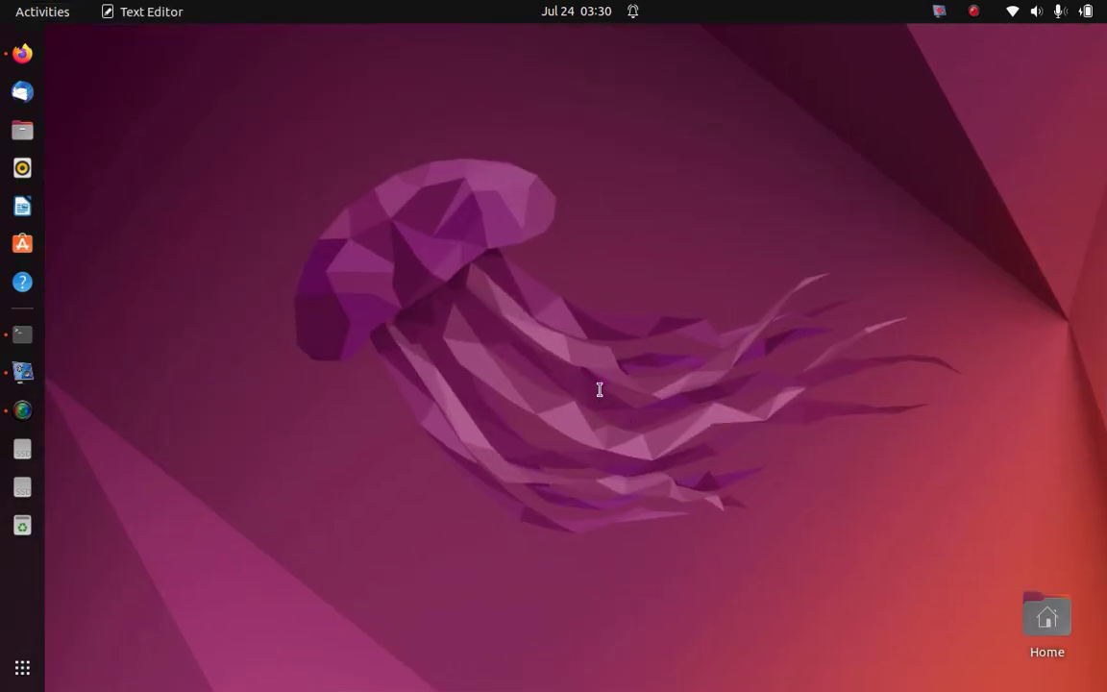
left_click(944, 53)
left_click(937, 12)
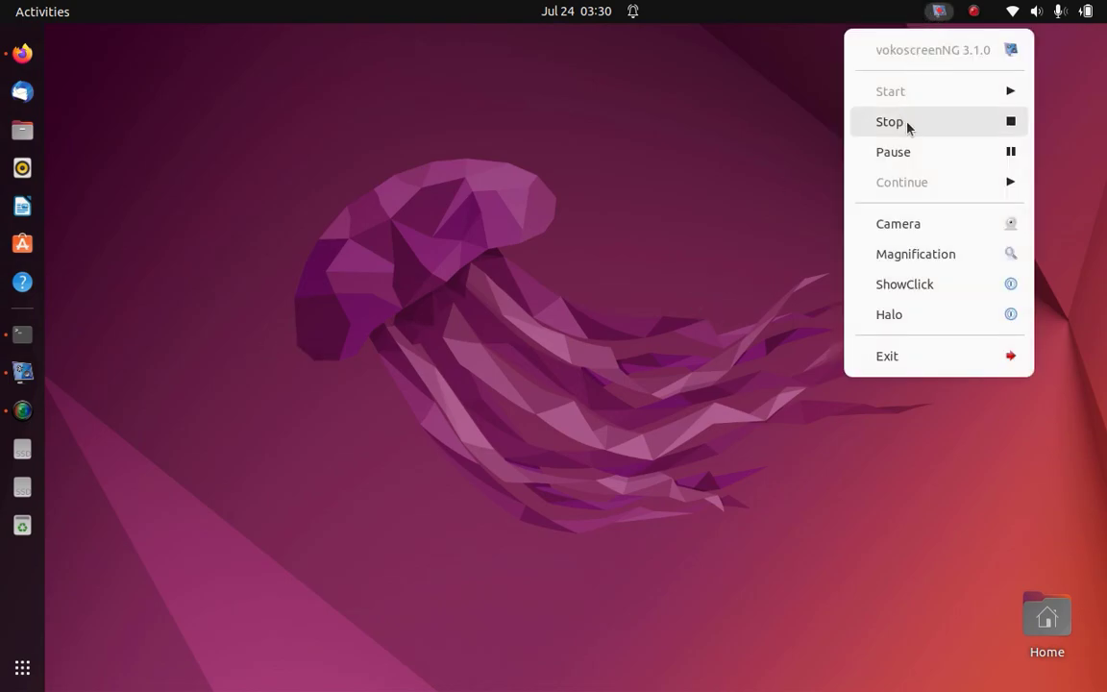
left_click(904, 123)
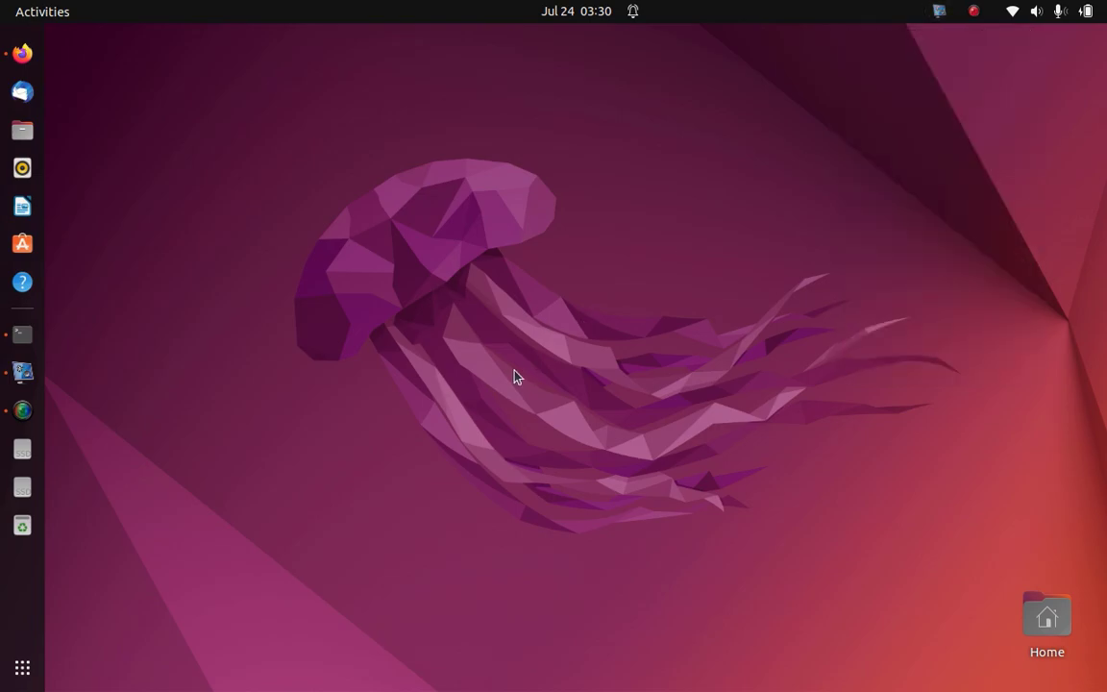
- Open vokoscreenNG's recordings folder and play vokoscreenNG-2022-07-24_03-30-03.mkv in Videos
left_click(24, 373)
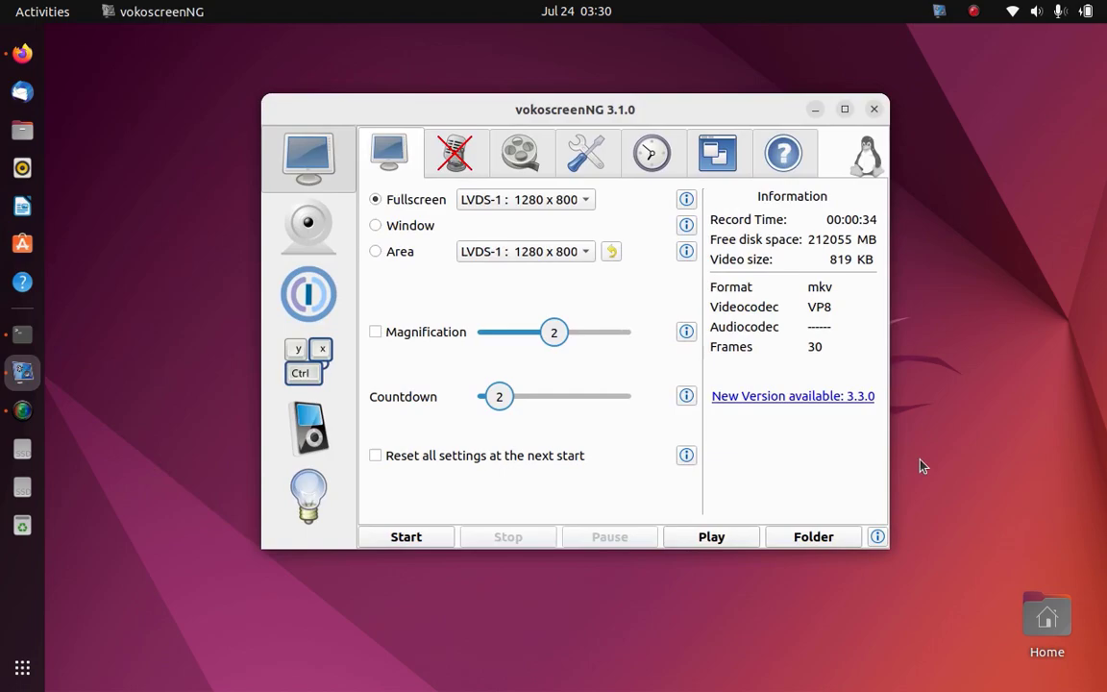
left_click(812, 538)
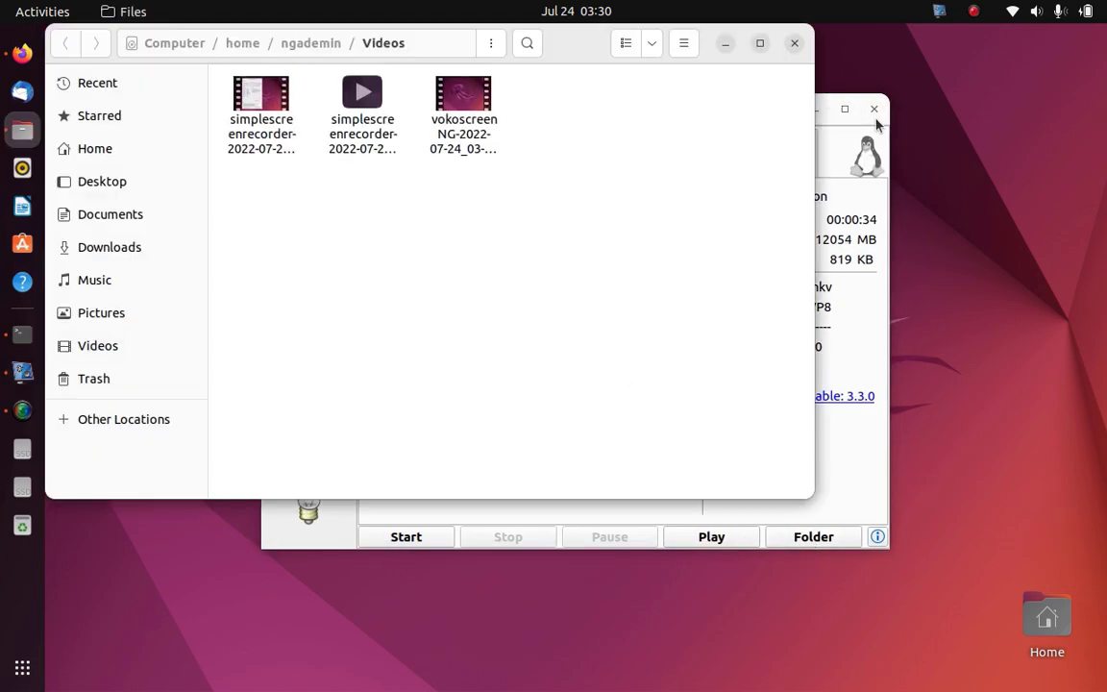
left_click(465, 145)
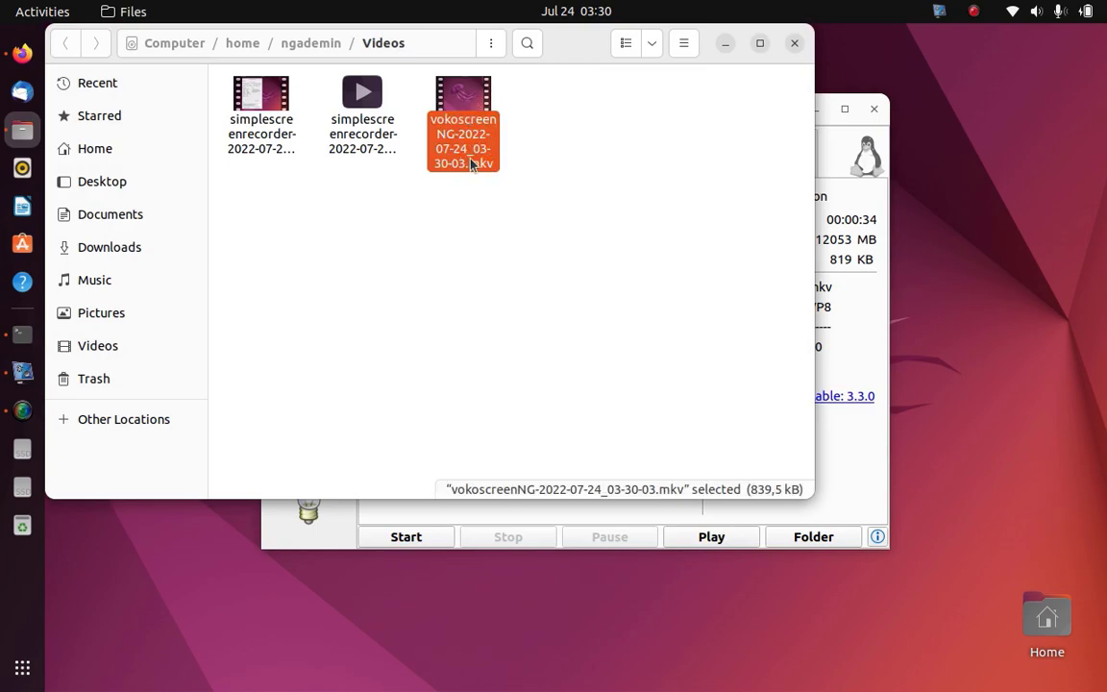
double_click(470, 163)
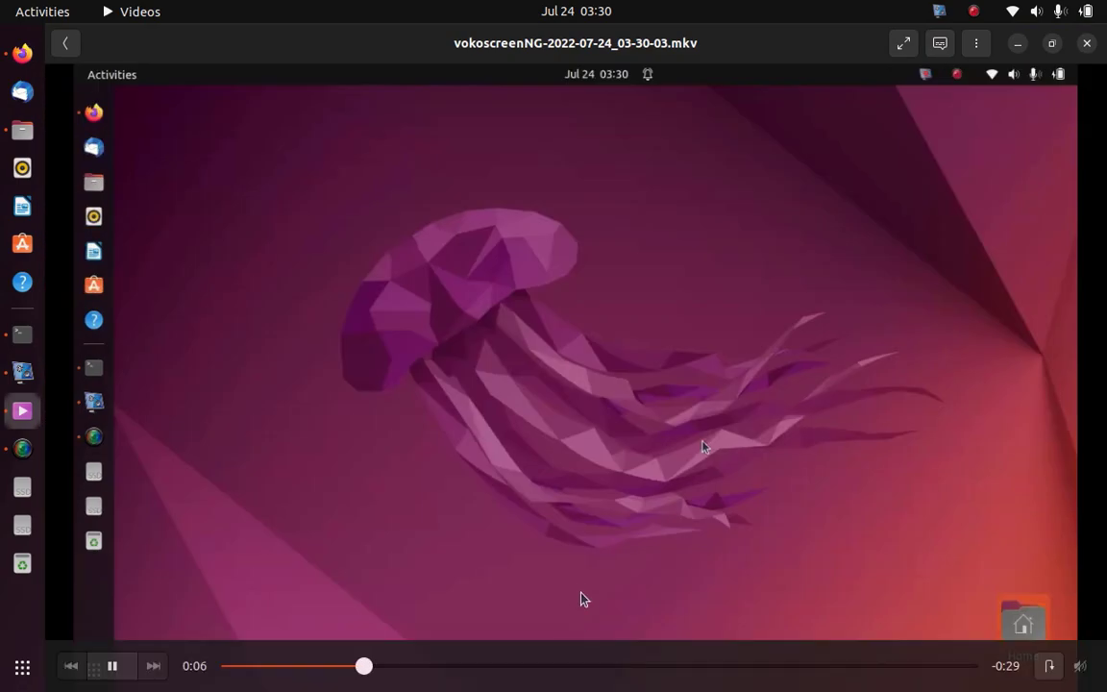
- Skip through the recording's playback in Videos until it nears the end at 0:33
left_click(555, 666)
left_click(632, 666)
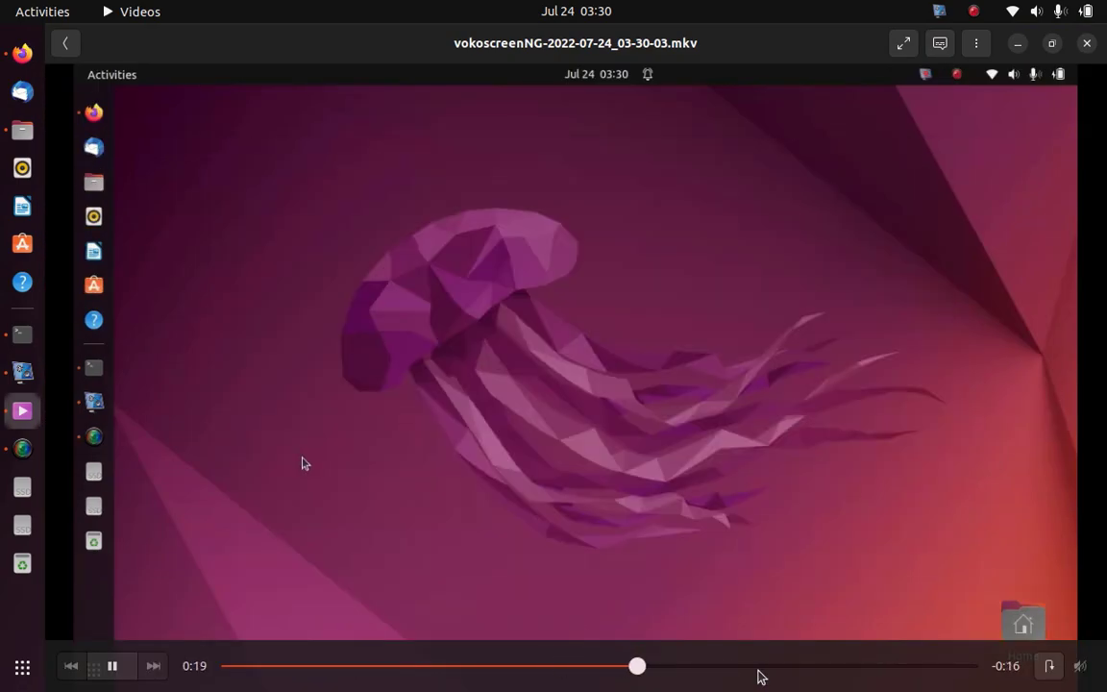
left_click(770, 666)
left_click(856, 666)
left_click(919, 666)
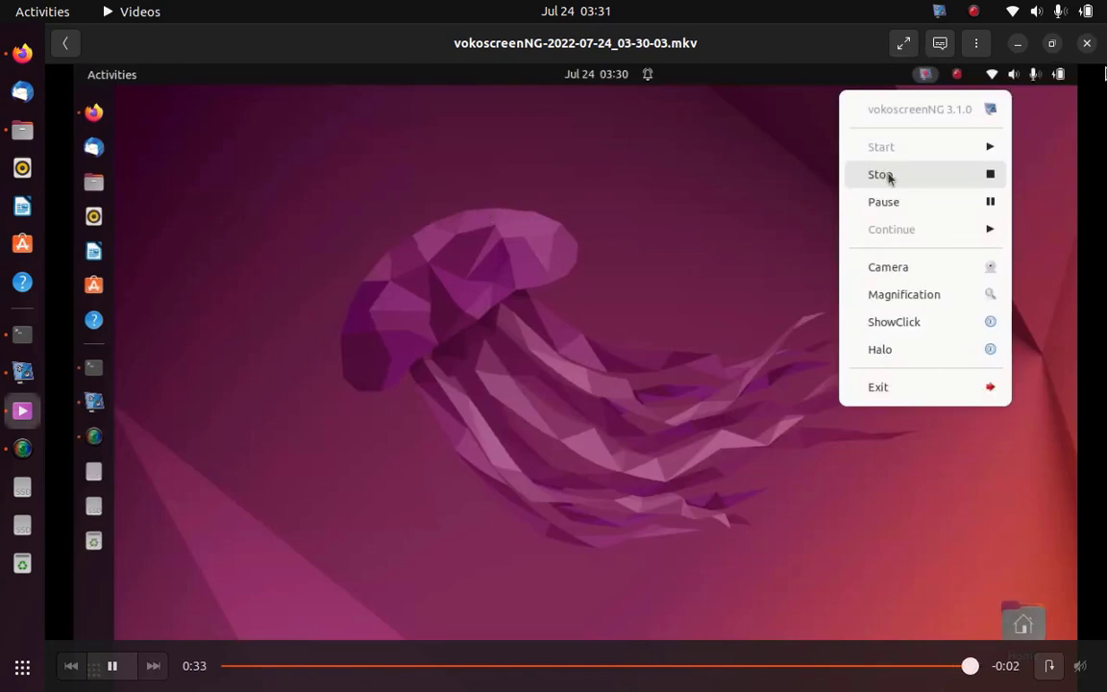
- Close the video player and the Videos folder window, leaving vokoscreenNG's main window on the desktop
left_click(1087, 44)
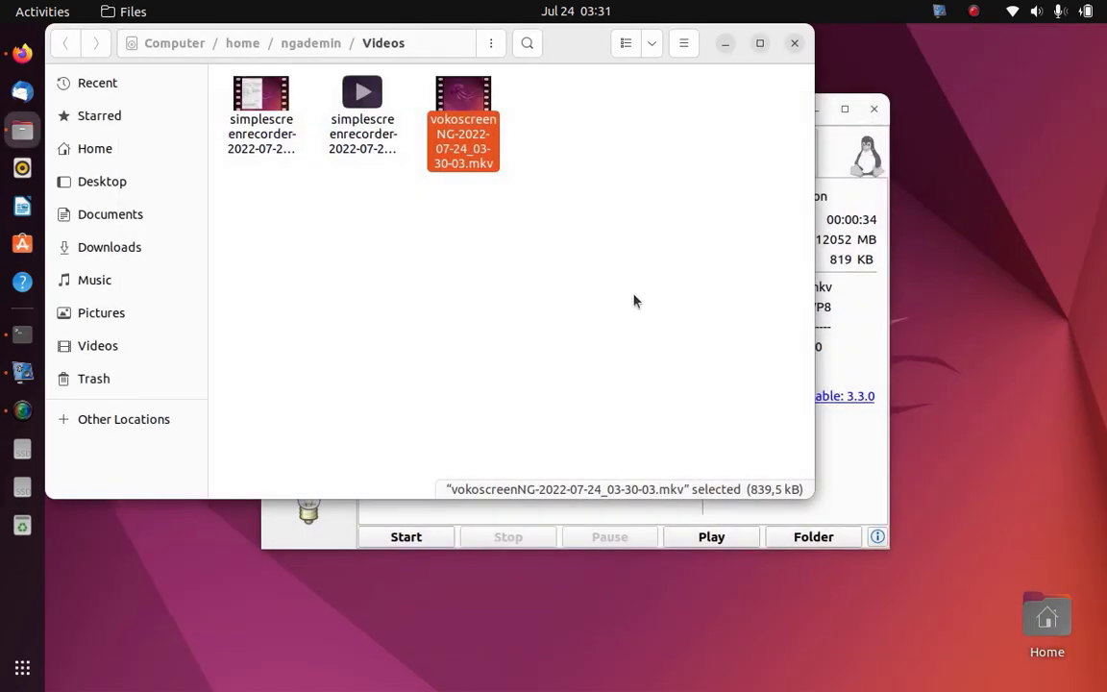
left_click(794, 44)
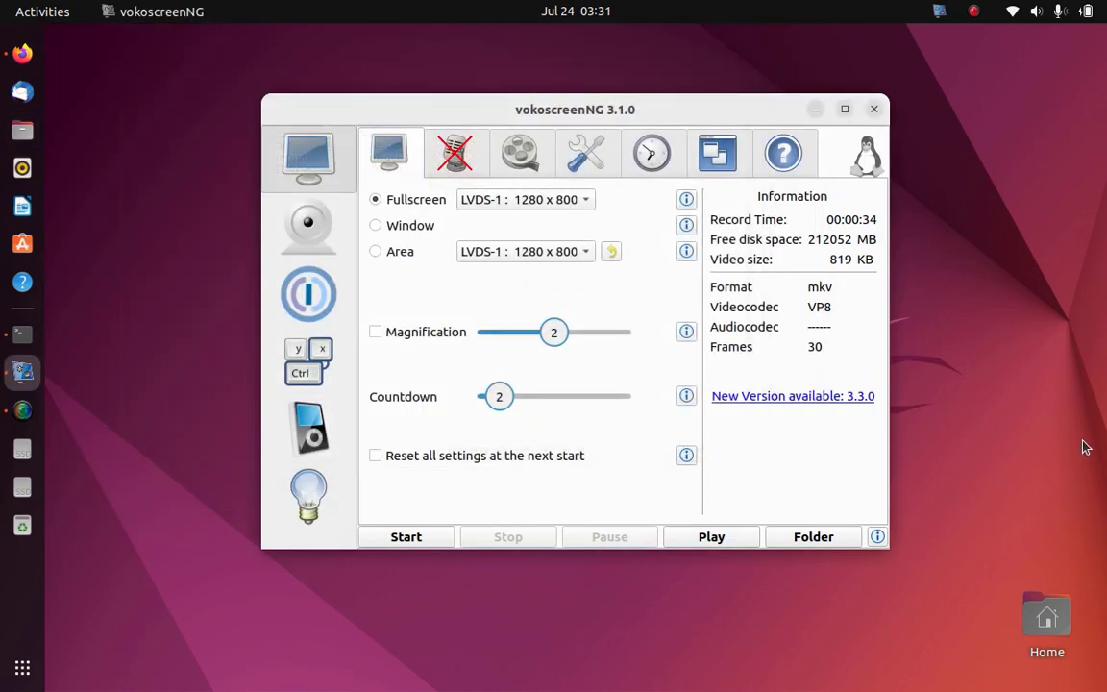
left_click(978, 456)
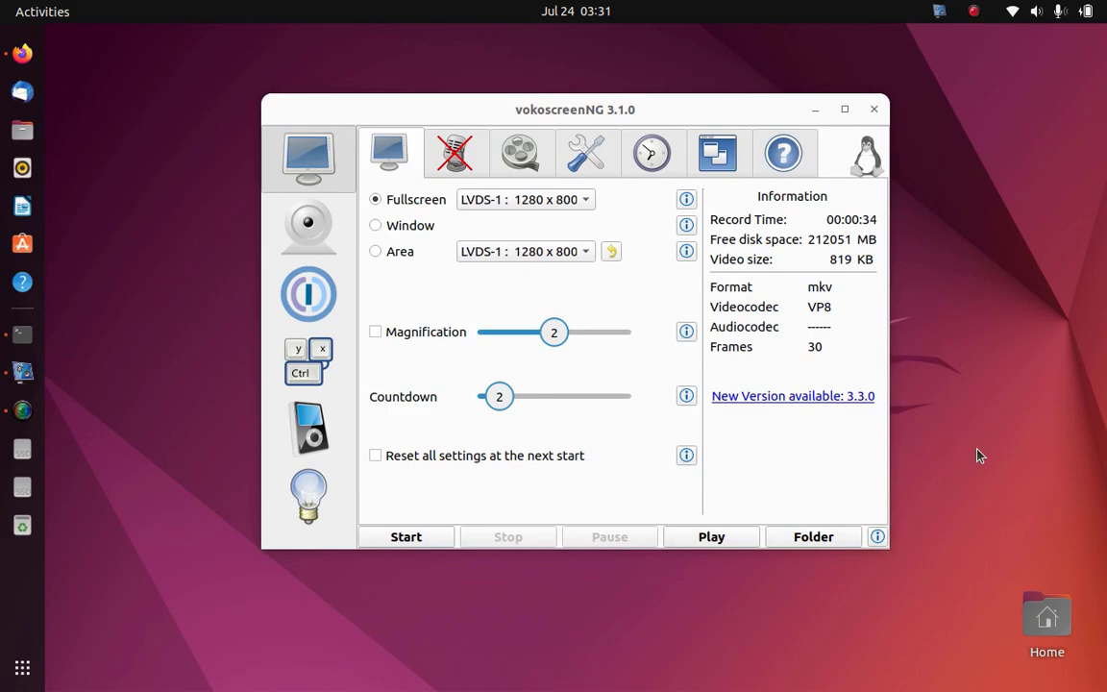